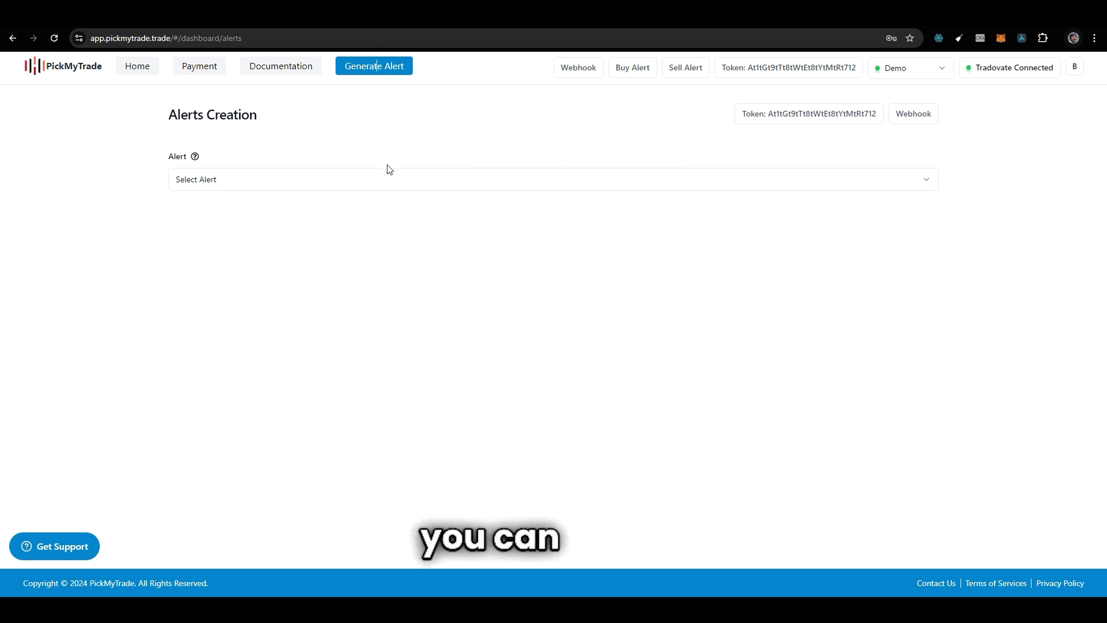
# Step: Set the alert type to STRATEGY, generate the alert JSON, and copy it to the clipboard
pyautogui.click(305, 182)
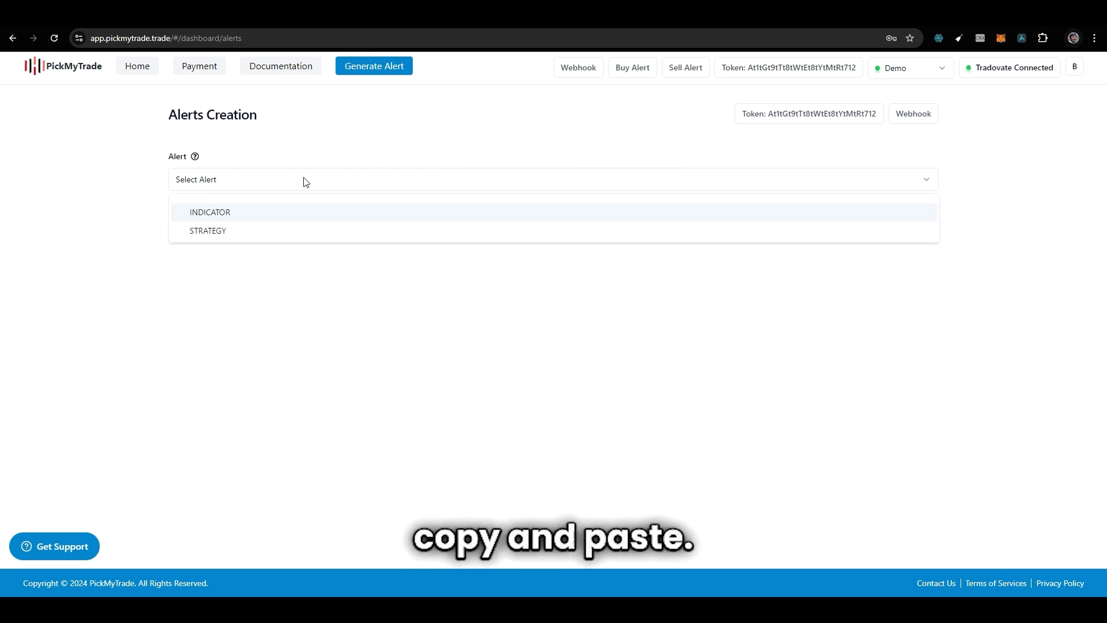
pyautogui.click(244, 232)
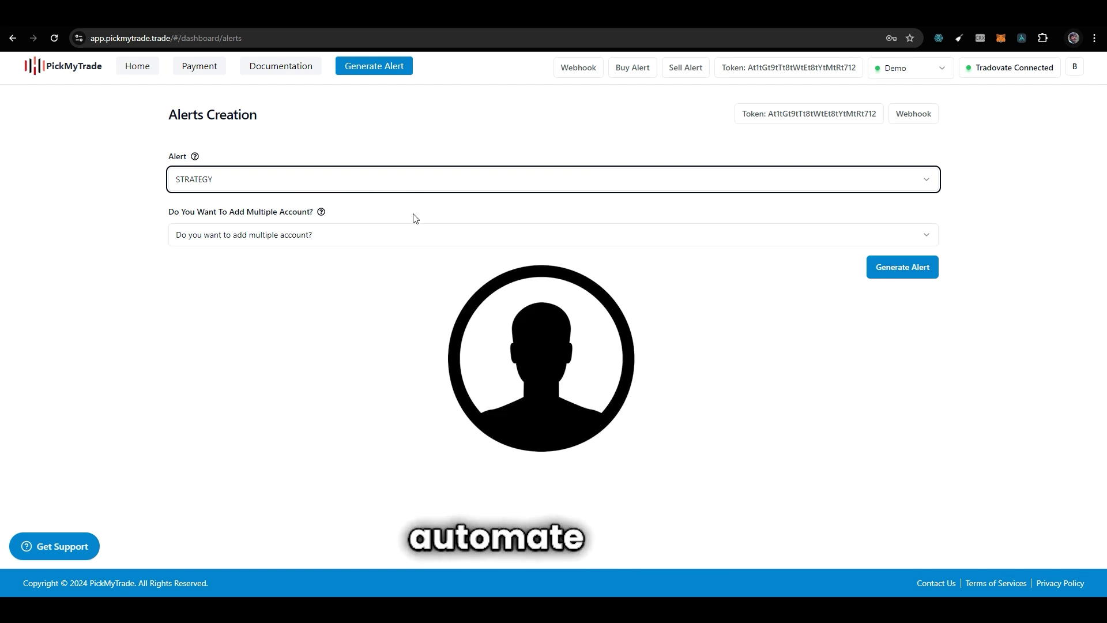
pyautogui.click(891, 273)
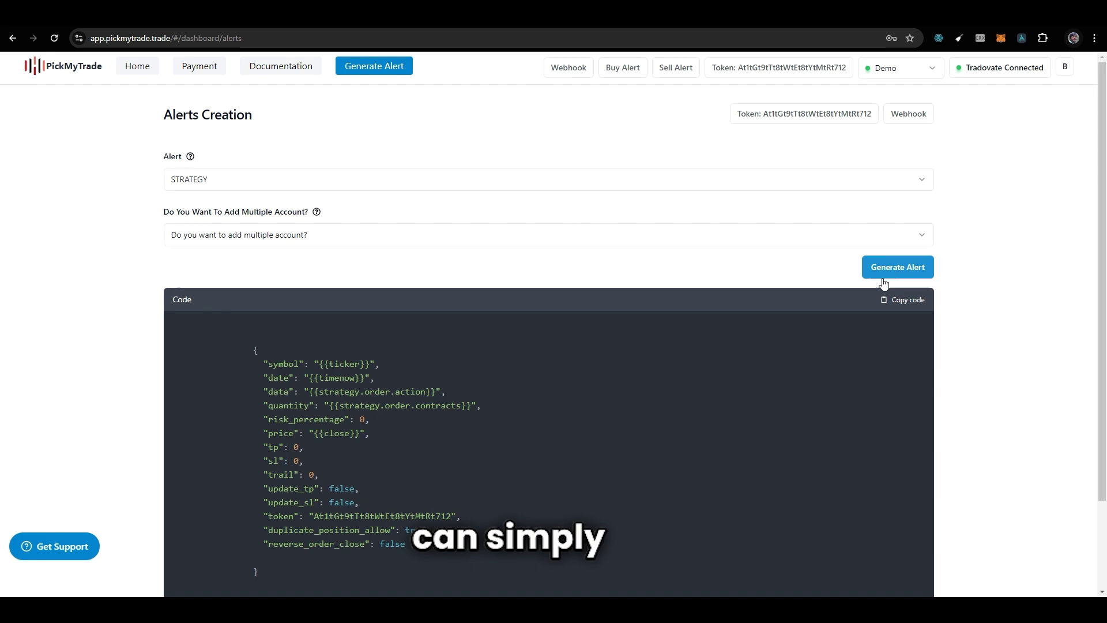
pyautogui.scroll(-1, 248, 213)
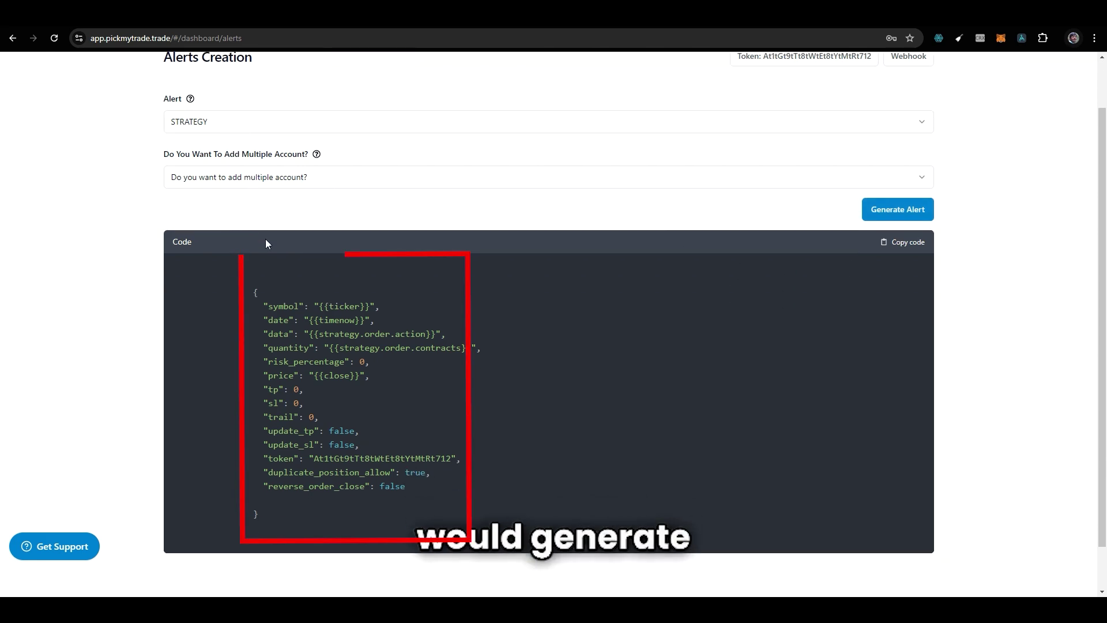
pyautogui.click(896, 245)
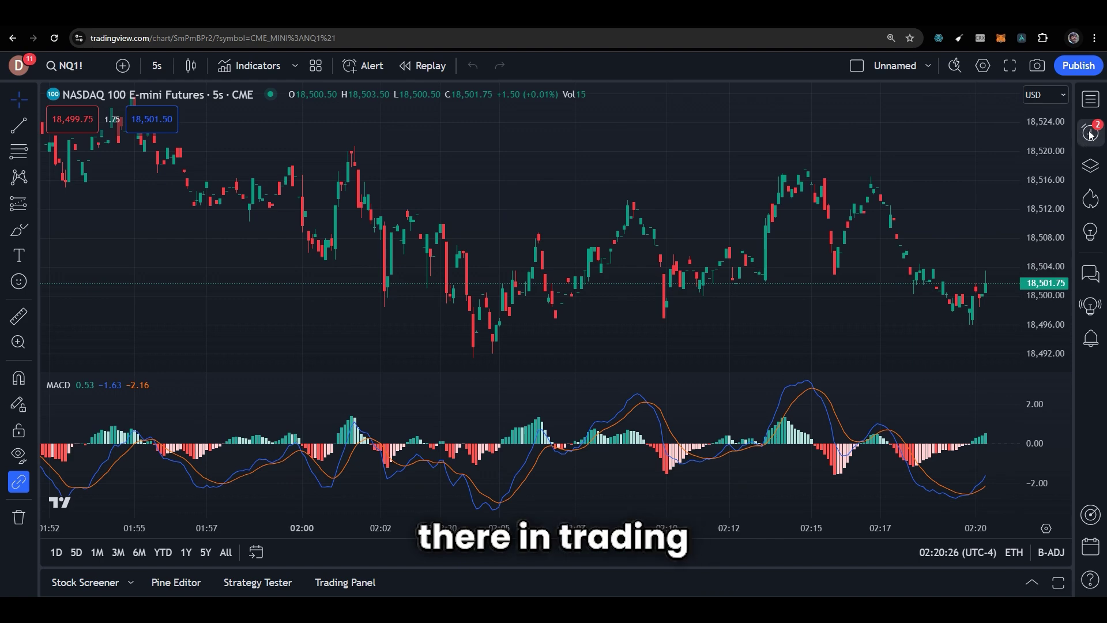
# Step: Create a new TradingView alert with the PickMyTrade JSON pasted as its message
pyautogui.click(1091, 132)
pyautogui.click(951, 131)
pyautogui.hotkey('ctrl', 'v')
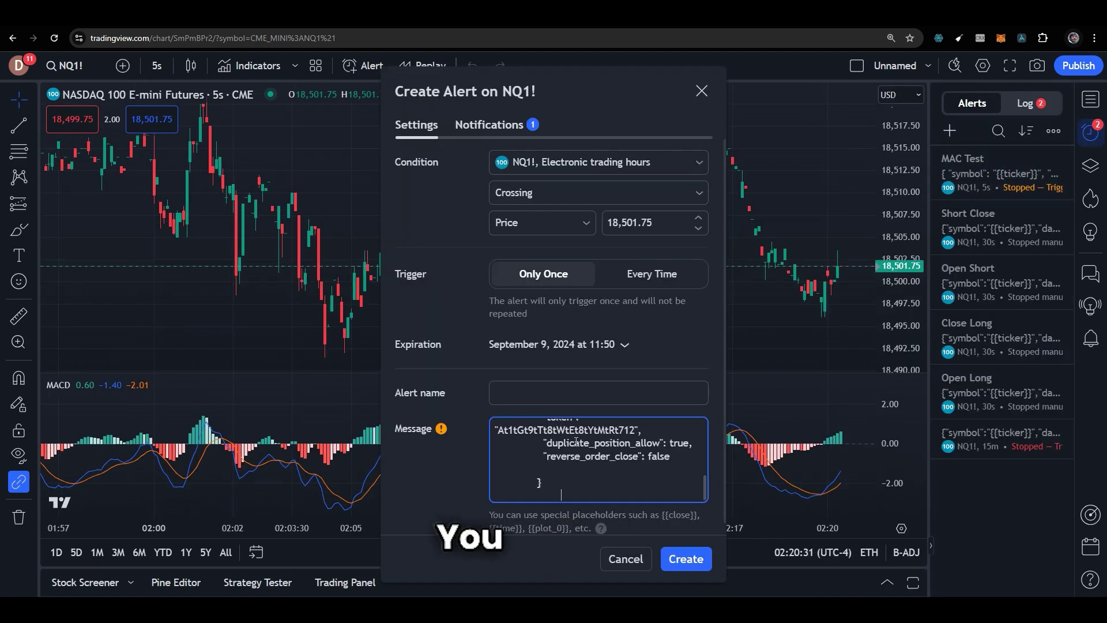
# Step: Review the pasted JSON message and bring up the alert's Notifications settings
pyautogui.scroll(2, 587, 433)
pyautogui.scroll(2, 586, 437)
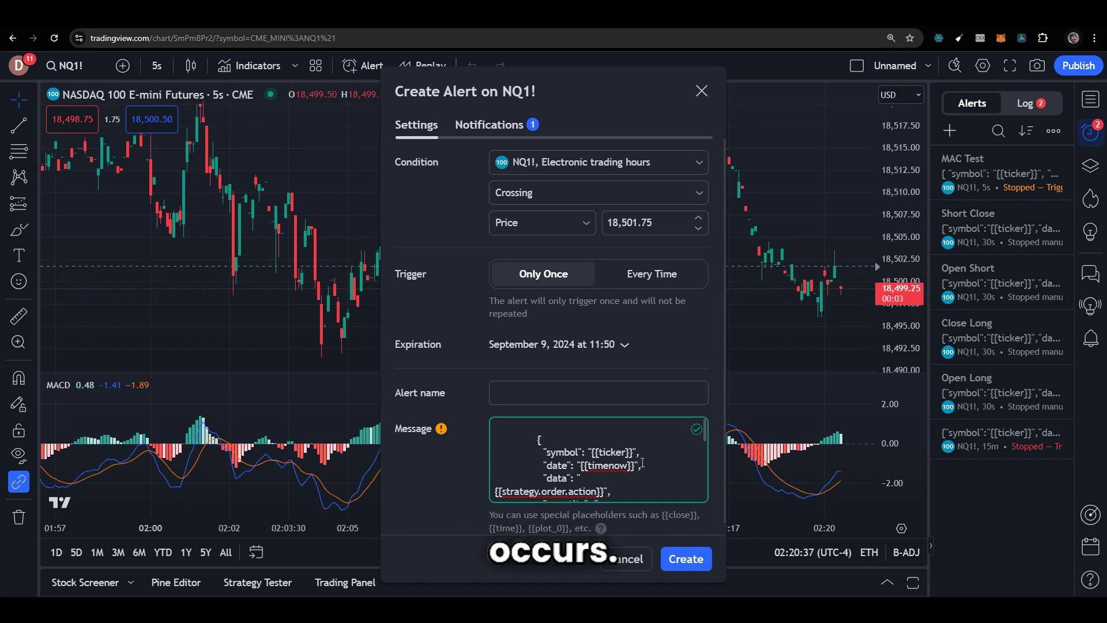
pyautogui.click(640, 458)
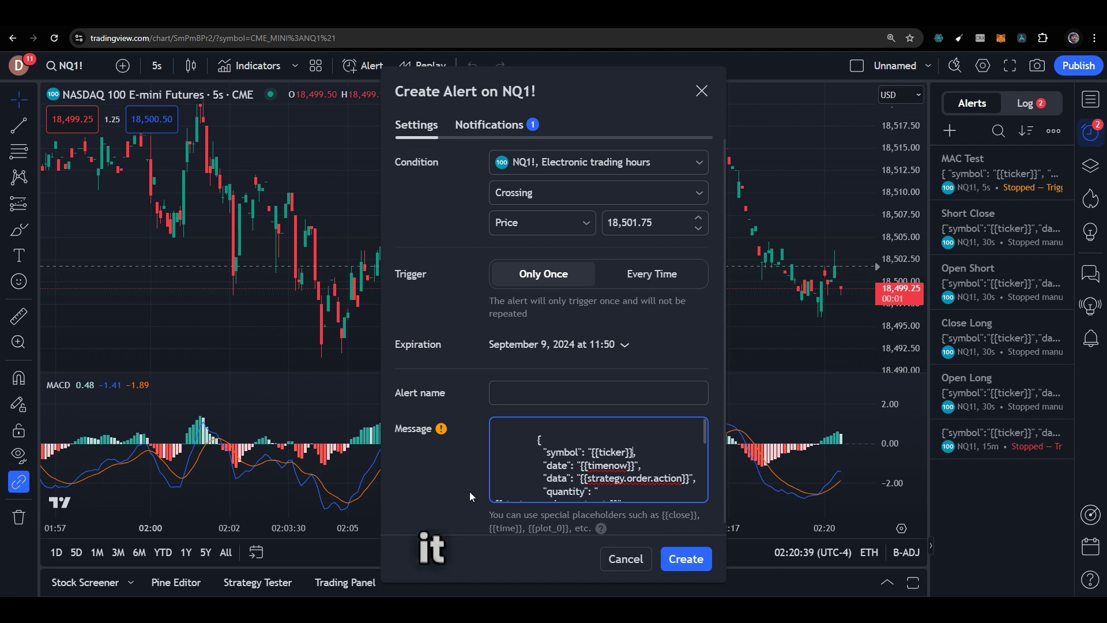
pyautogui.scroll(-1, 556, 508)
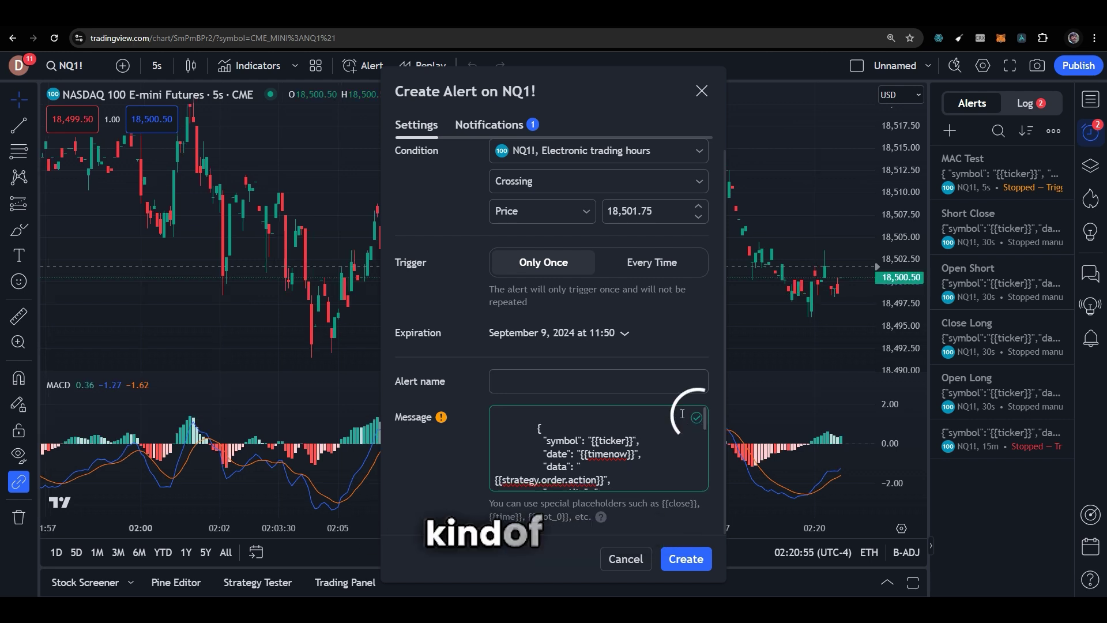
pyautogui.scroll(-2, 699, 415)
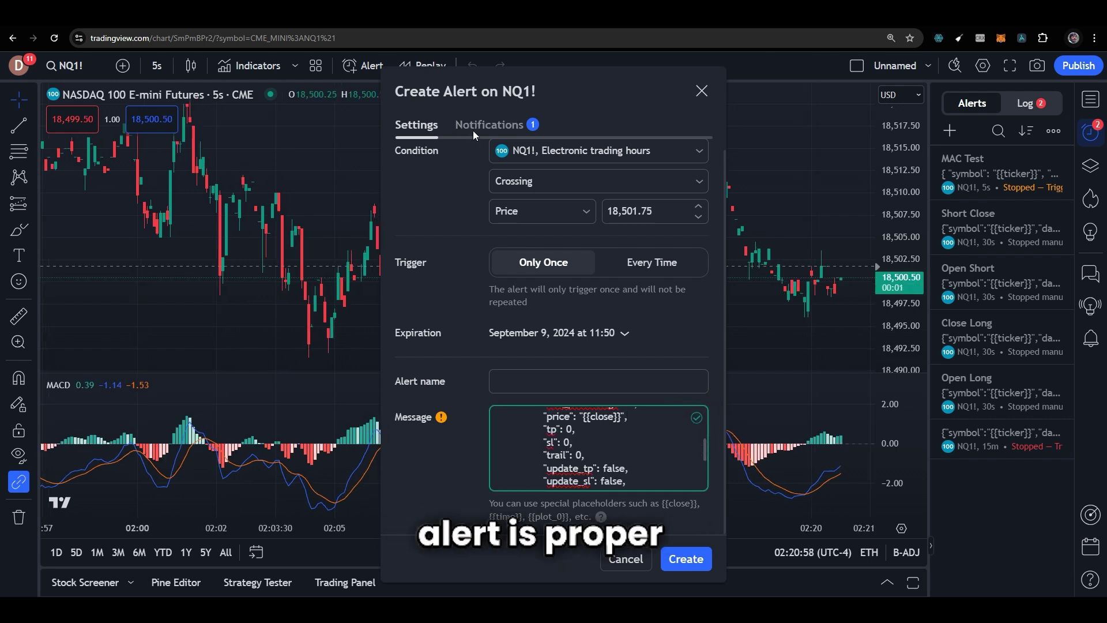
pyautogui.click(486, 128)
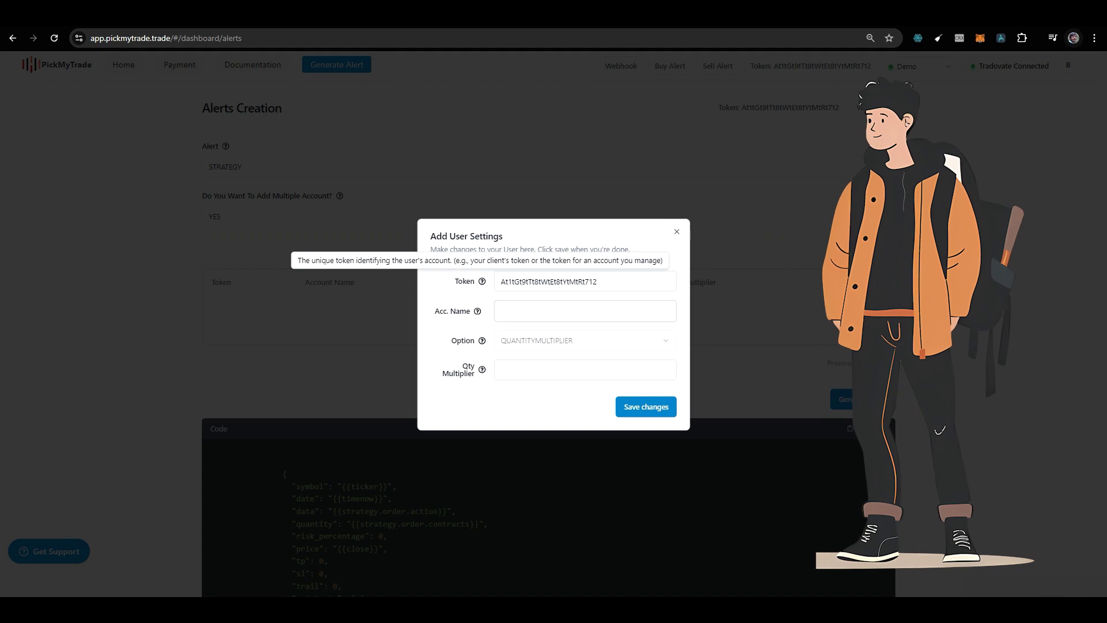
# Step: Add and save the first two demo accounts with quantity multipliers 1 and 2
pyautogui.click(542, 312)
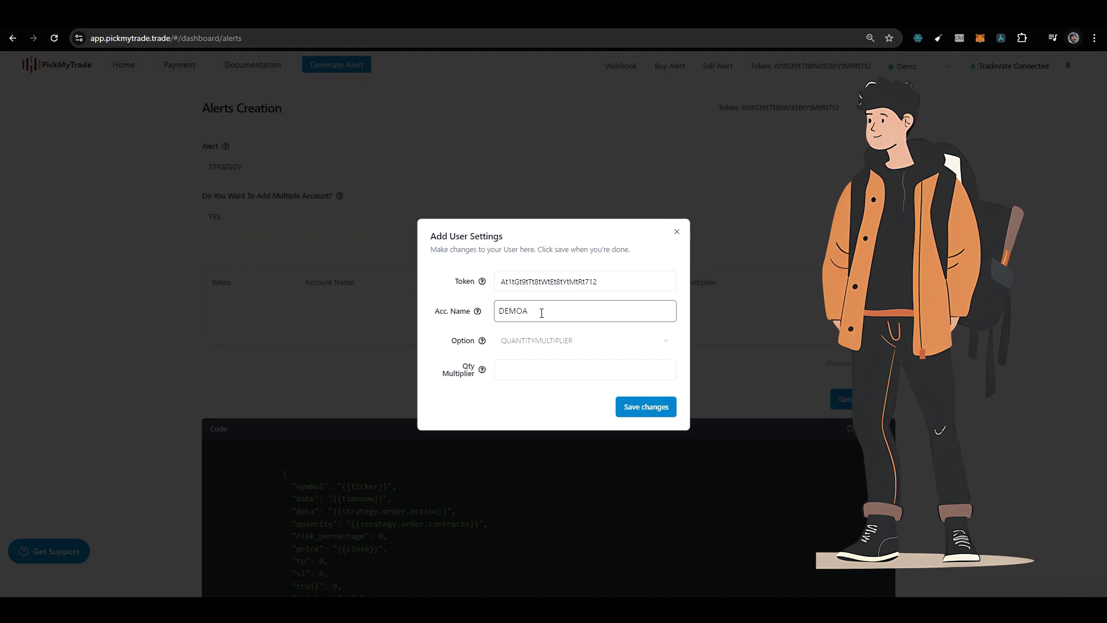
pyautogui.click(537, 369)
pyautogui.write('1')
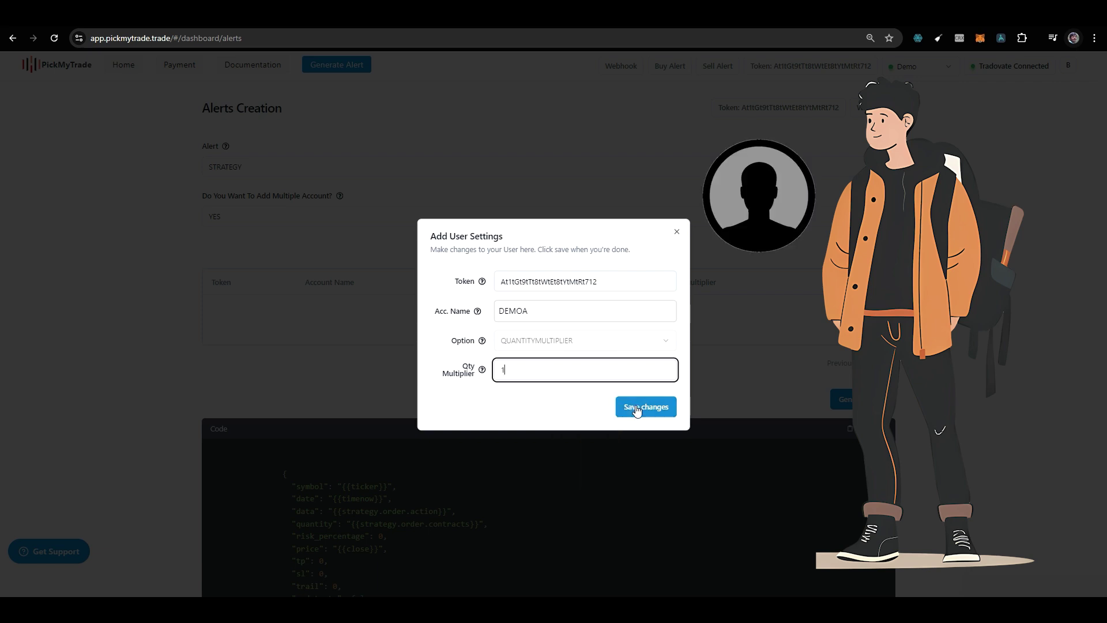
pyautogui.click(646, 406)
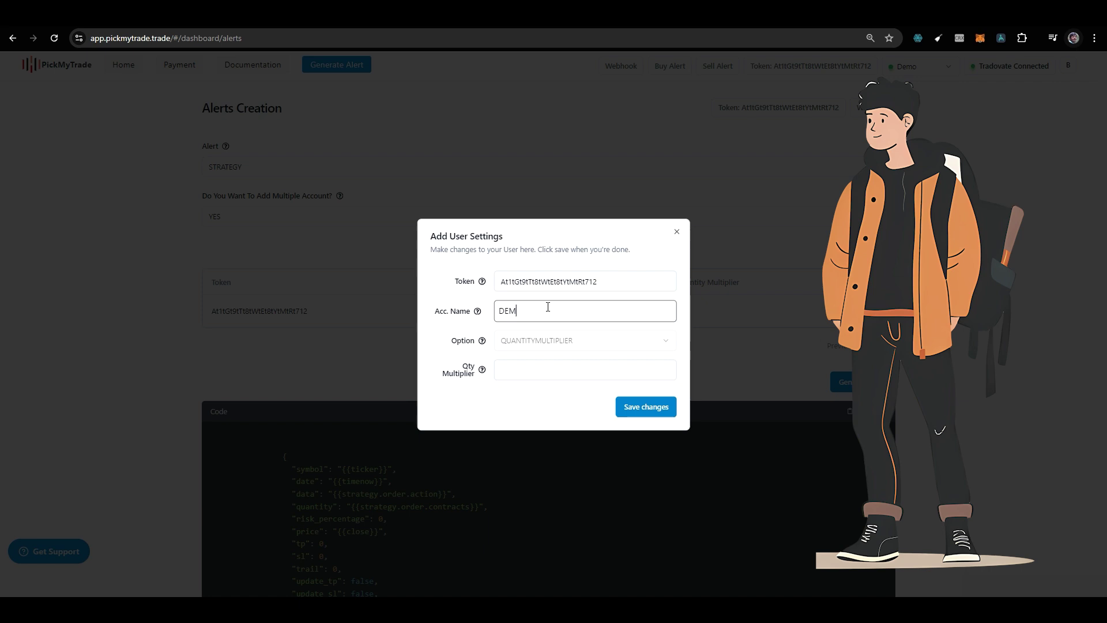
pyautogui.write('OB')
pyautogui.click(550, 370)
pyautogui.click(553, 391)
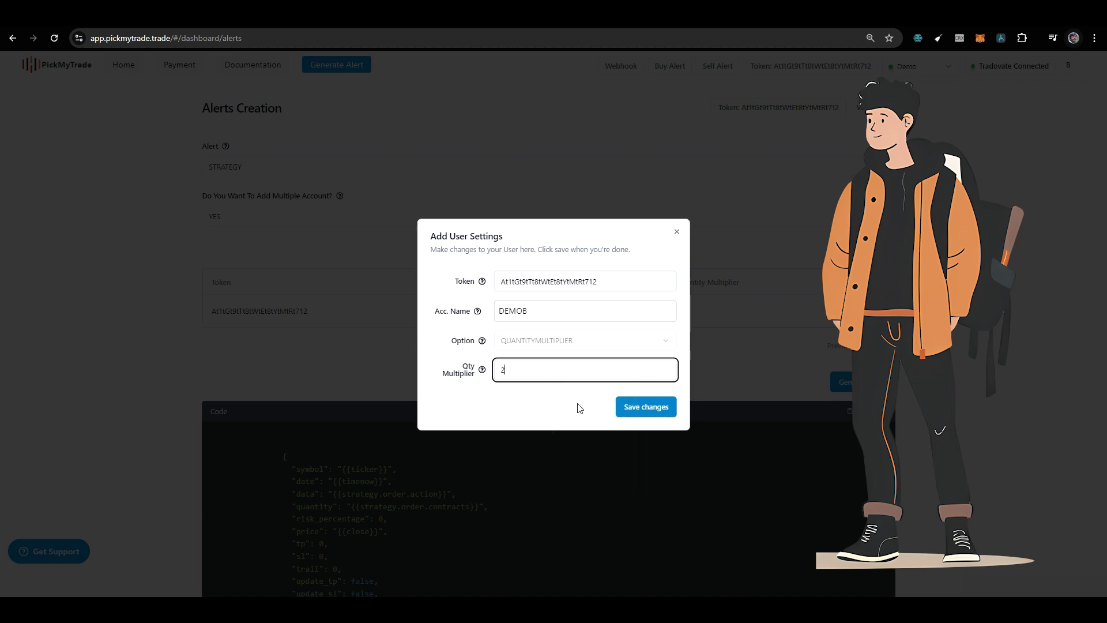
pyautogui.click(617, 406)
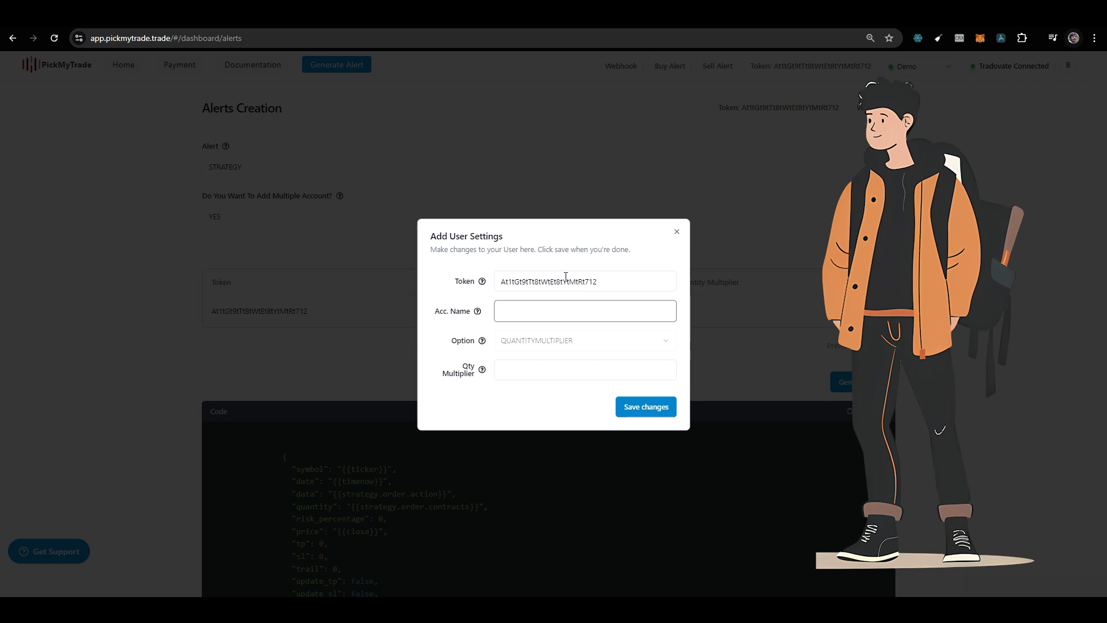
# Step: Enter a third demo account name with quantity multiplier 3
pyautogui.write('DEMOC')
pyautogui.click(526, 371)
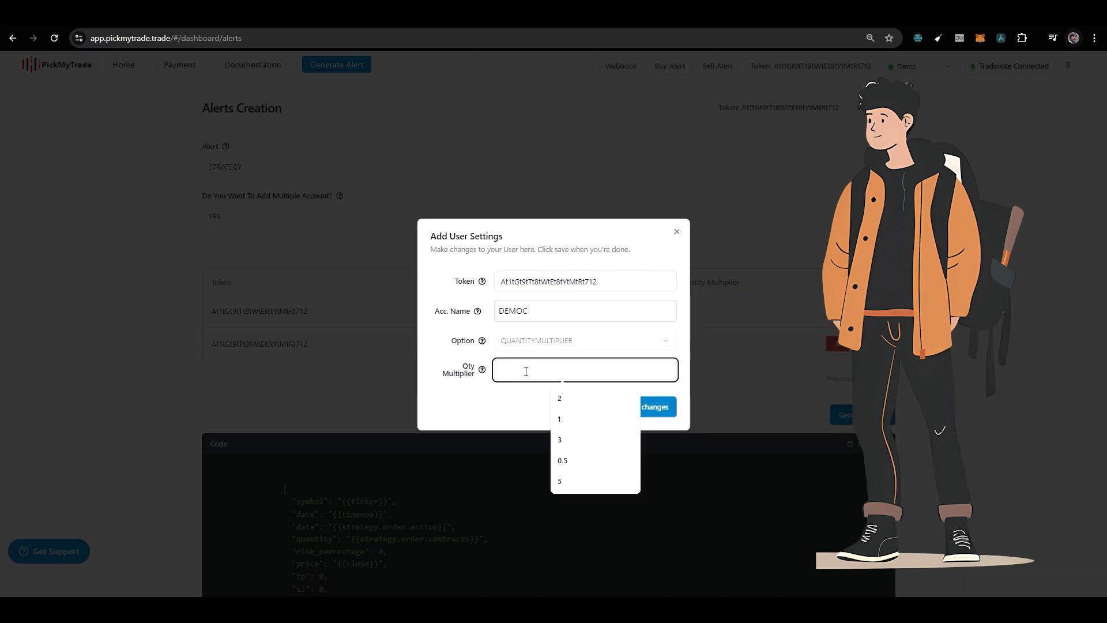
pyautogui.write('3')
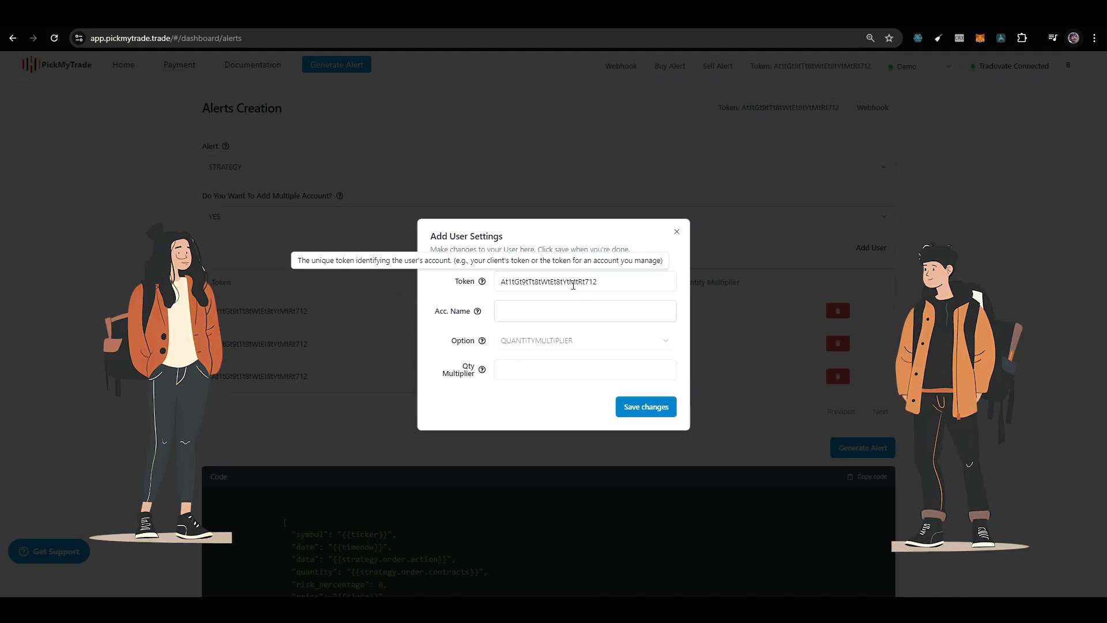
# Step: Replace the token with a second token and save a demo account with multiplier 1
pyautogui.doubleClick(571, 282)
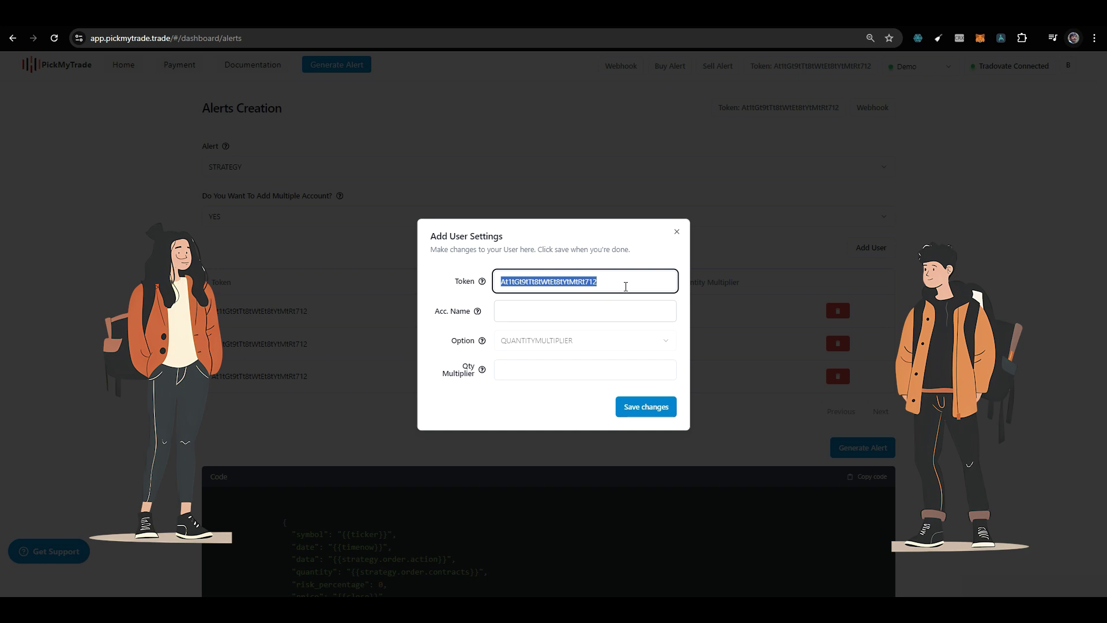
pyautogui.click(592, 309)
pyautogui.write('DEMOB1')
pyautogui.click(579, 372)
pyautogui.write('1')
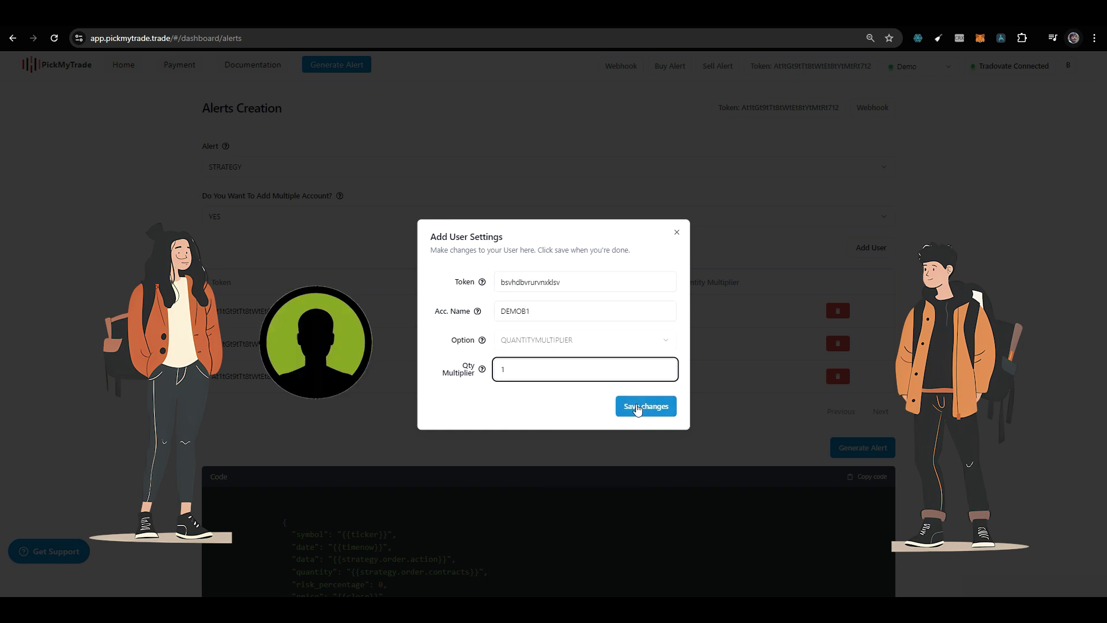
pyautogui.click(646, 406)
# Step: Add and save another demo account under that token with multiplier 2, then review the list
pyautogui.click(872, 248)
pyautogui.click(574, 312)
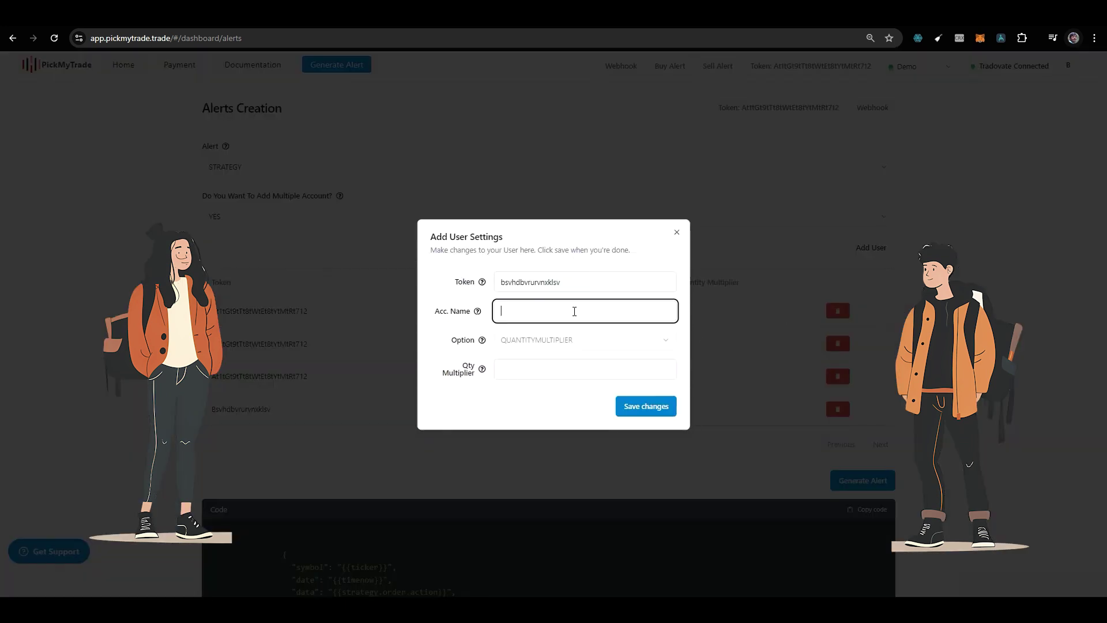
pyautogui.write('DEMO')
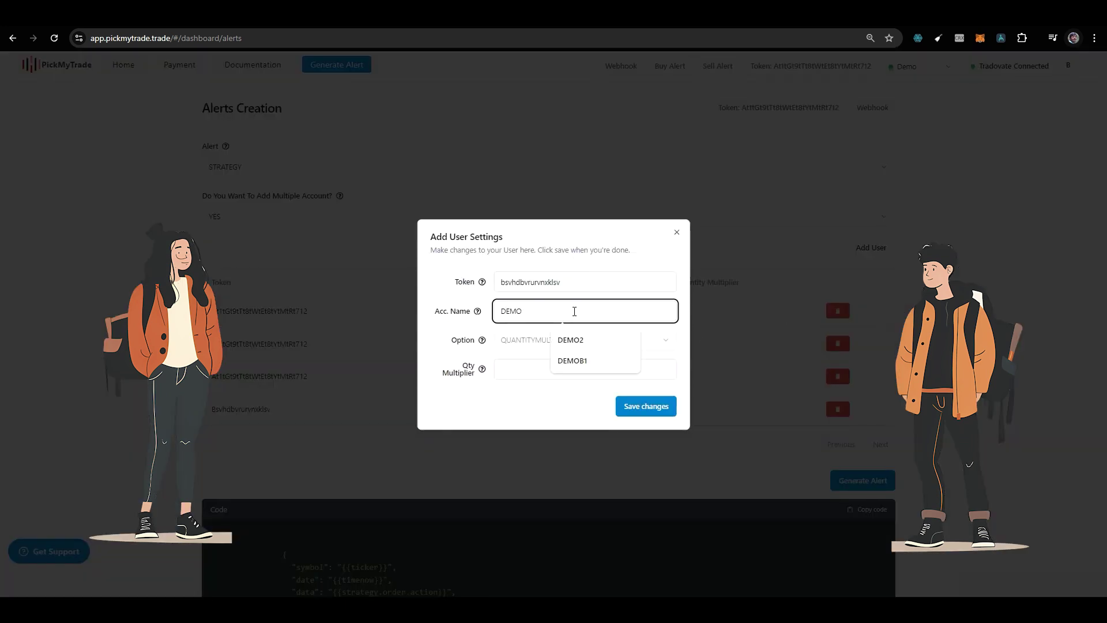
pyautogui.write('B2')
pyautogui.click(544, 369)
pyautogui.write('2')
pyautogui.hotkey('shift', 'Tab')
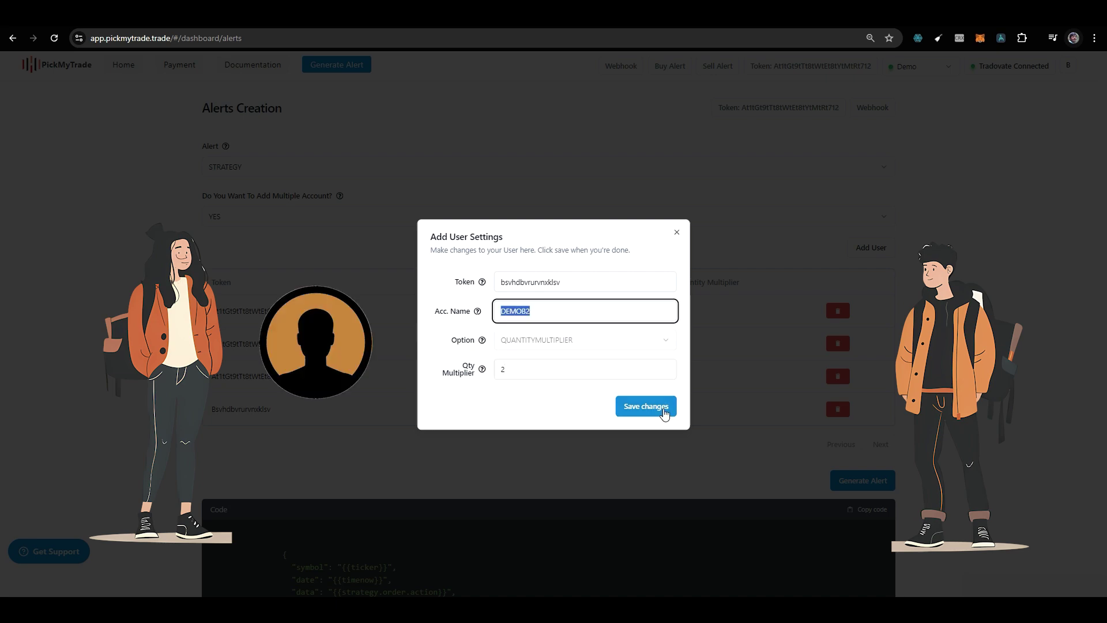
pyautogui.click(646, 406)
pyautogui.scroll(-2, 852, 399)
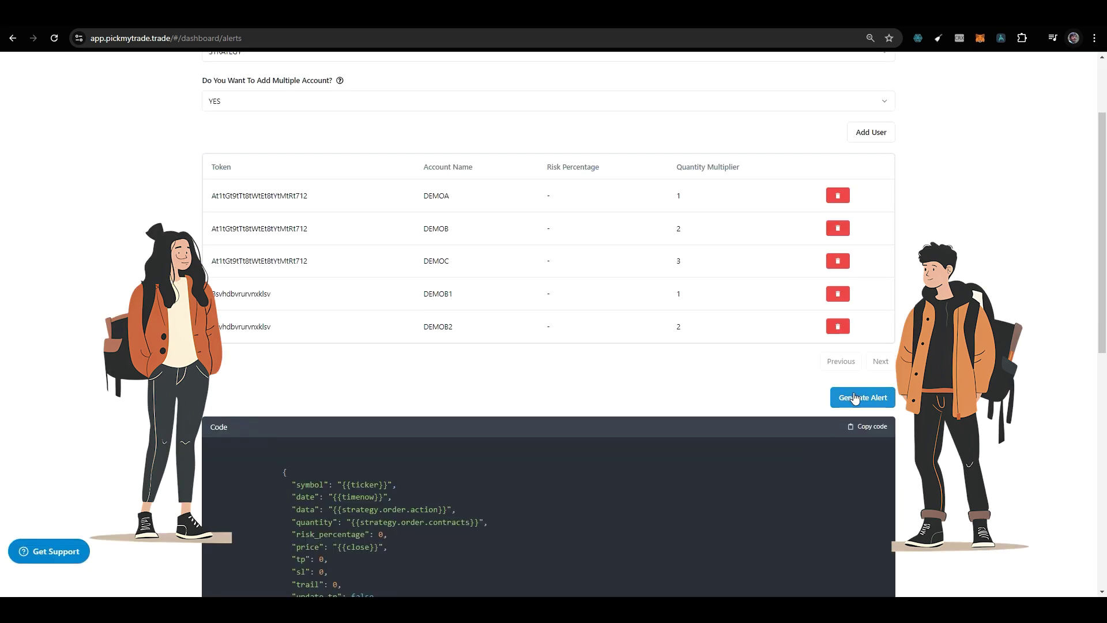
pyautogui.scroll(-10, 739, 363)
pyautogui.scroll(5, 484, 415)
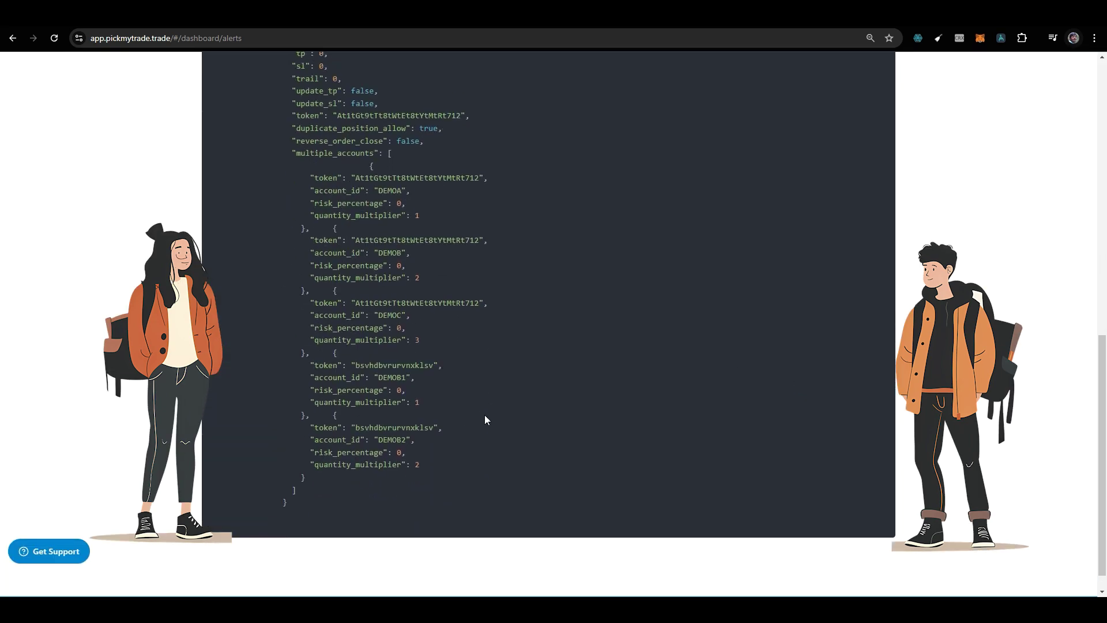
pyautogui.scroll(3, 484, 414)
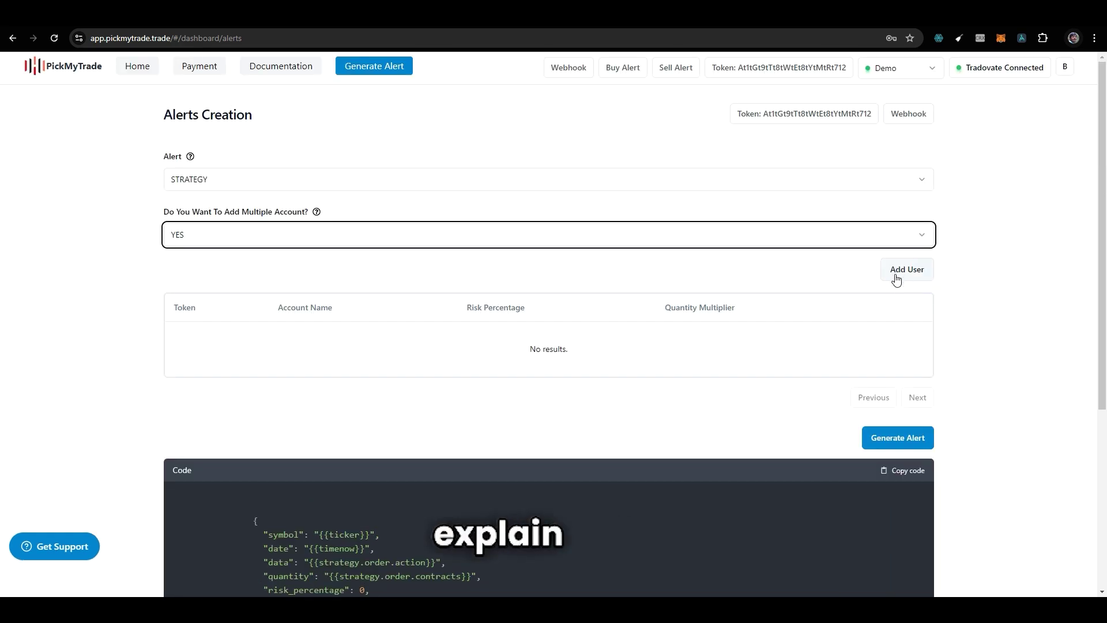
# Step: Add a new account with the prefilled token and a demo name, switching sizing to QUANTITYMULTIPLIER
pyautogui.click(907, 271)
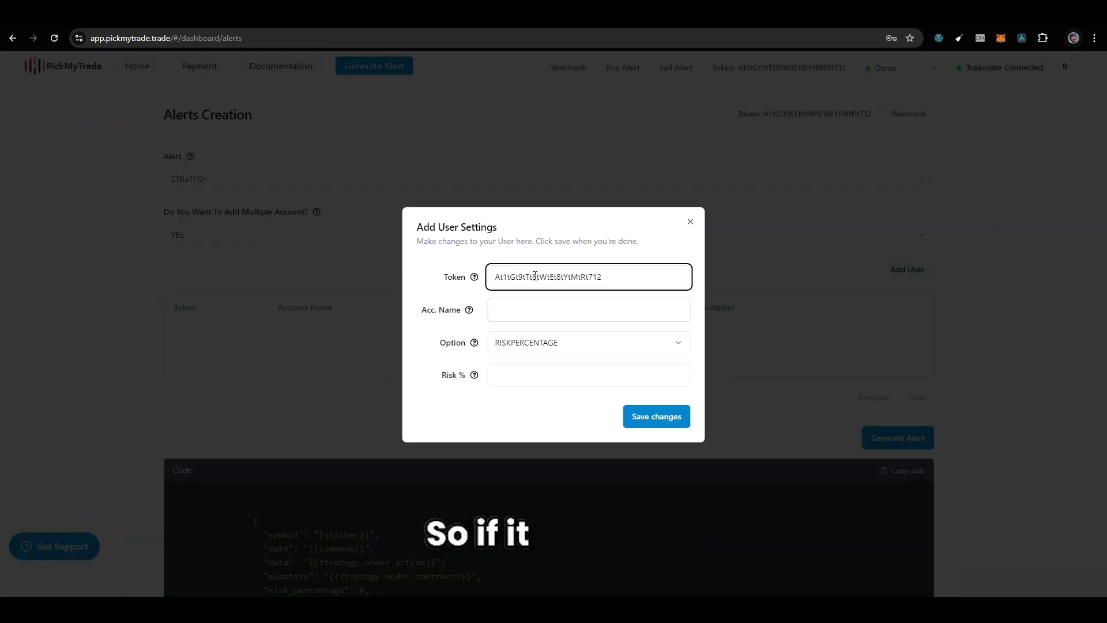
pyautogui.moveTo(606, 276); pyautogui.dragTo(503, 277)
pyautogui.click(525, 317)
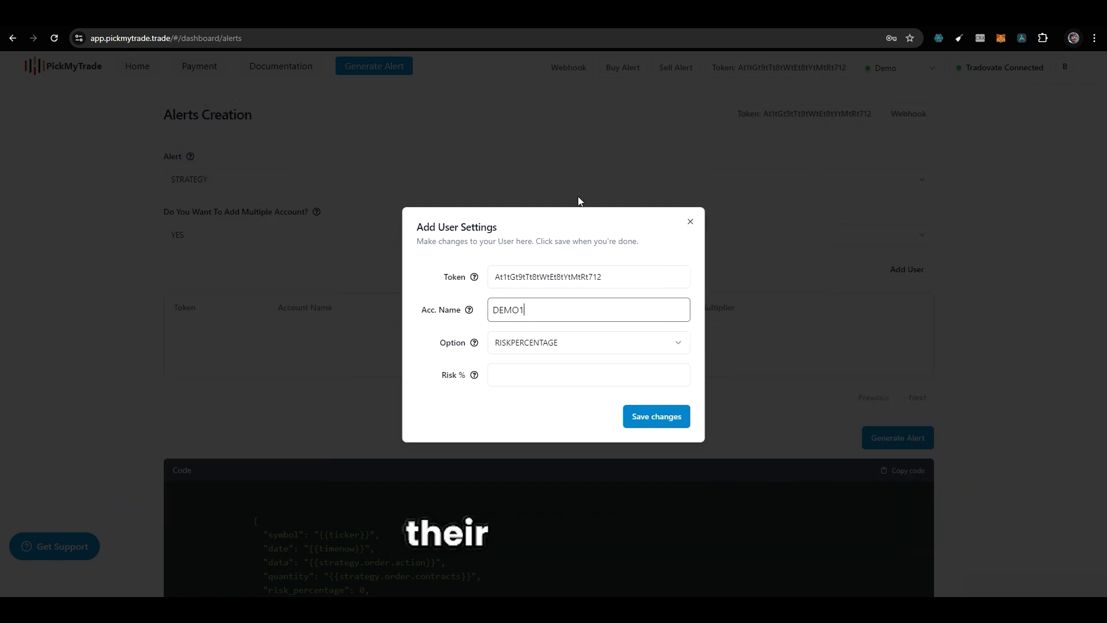
pyautogui.click(569, 276)
pyautogui.moveTo(524, 320); pyautogui.dragTo(510, 311)
pyautogui.press('Tab')
pyautogui.press('Down')
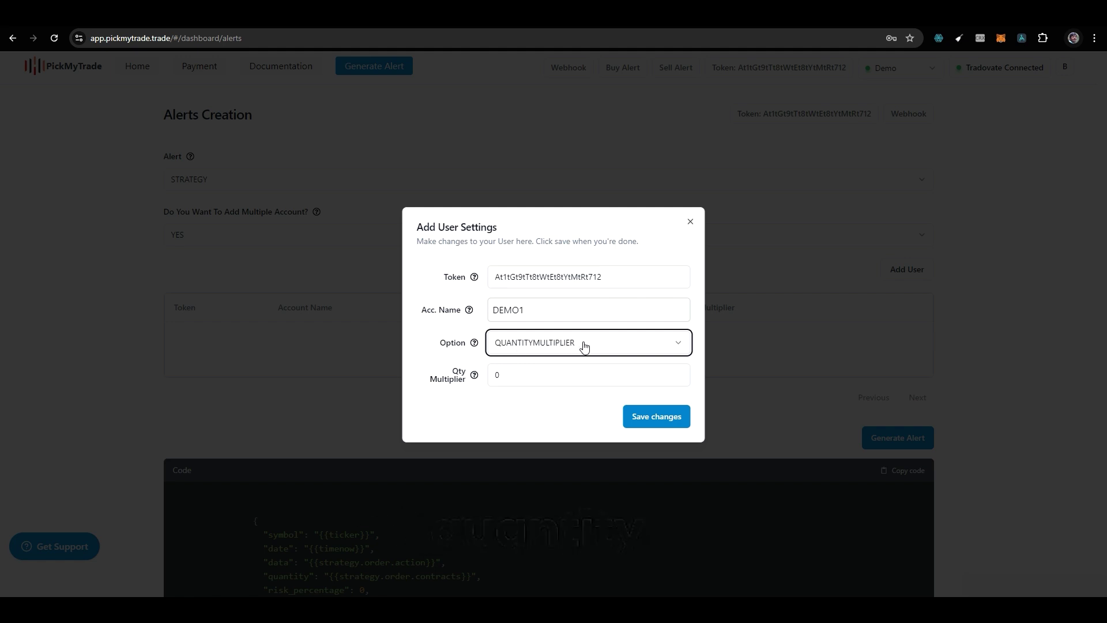
# Step: Replace the new account's quantity multiplier value of 3 with 1
pyautogui.moveTo(536, 380); pyautogui.dragTo(494, 381)
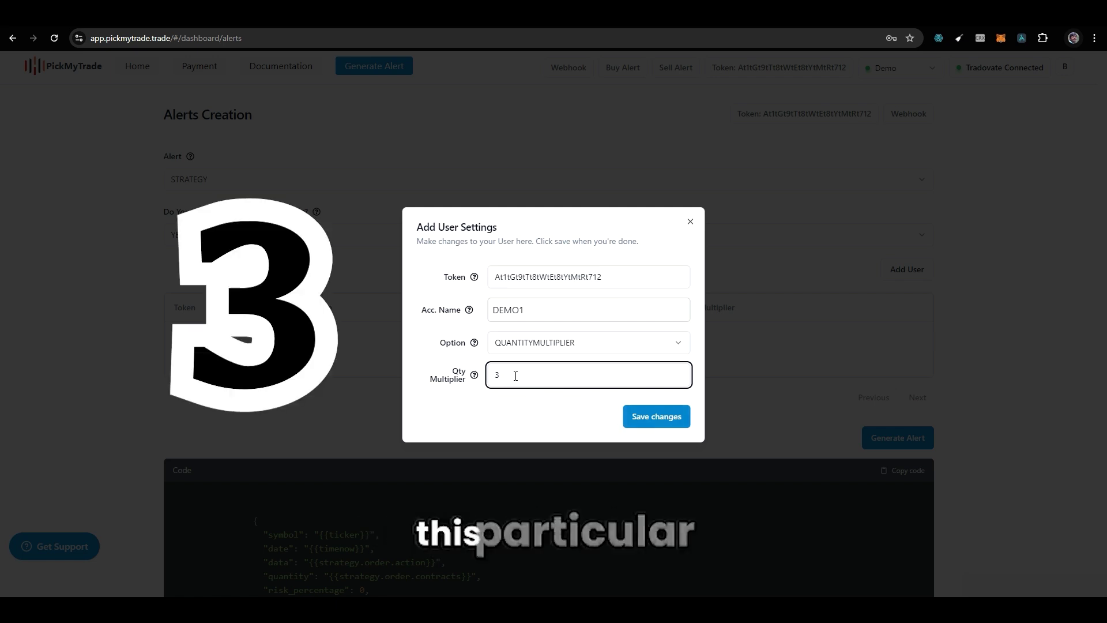
pyautogui.moveTo(511, 310); pyautogui.dragTo(519, 310)
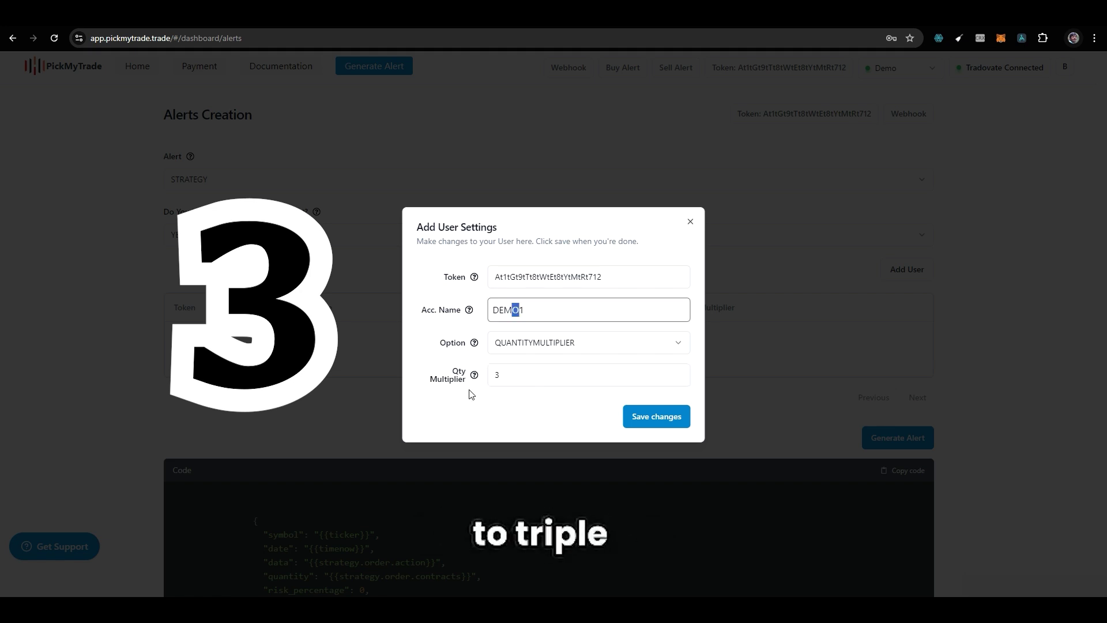
pyautogui.moveTo(508, 372); pyautogui.dragTo(492, 366)
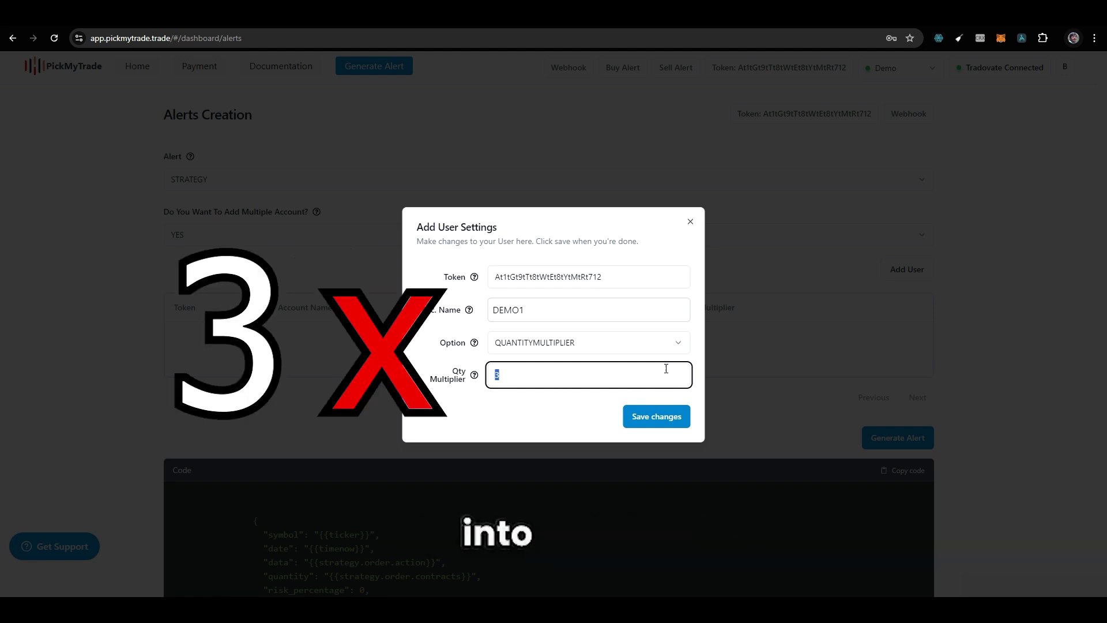
pyautogui.write('1')
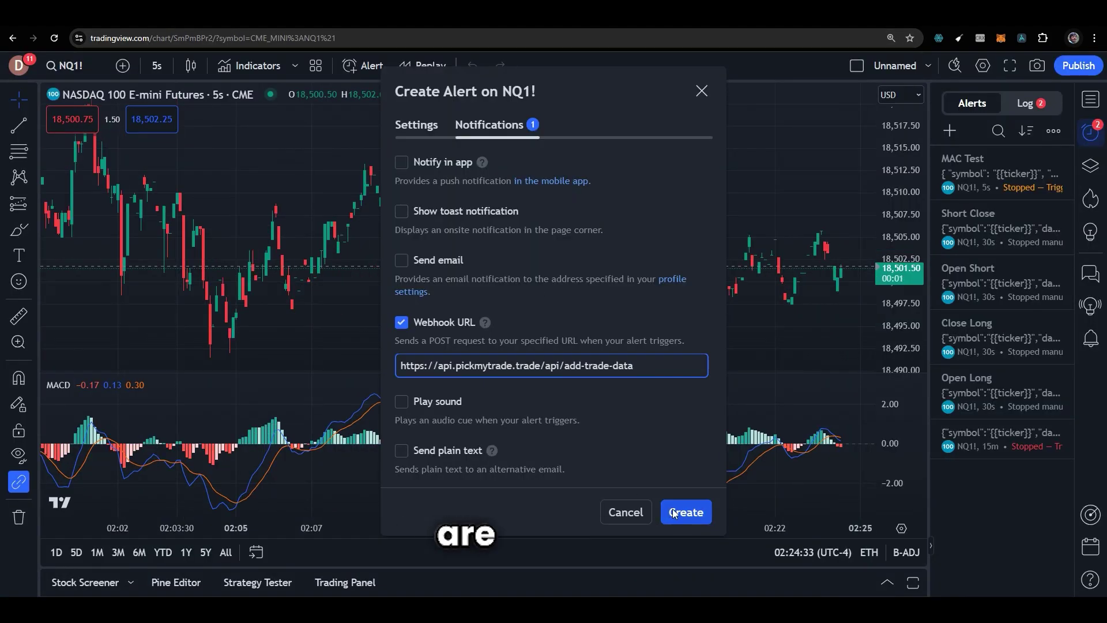
# Step: Create the NQ1! webhook alert and open the Trend strategy for Long settings
pyautogui.click(679, 513)
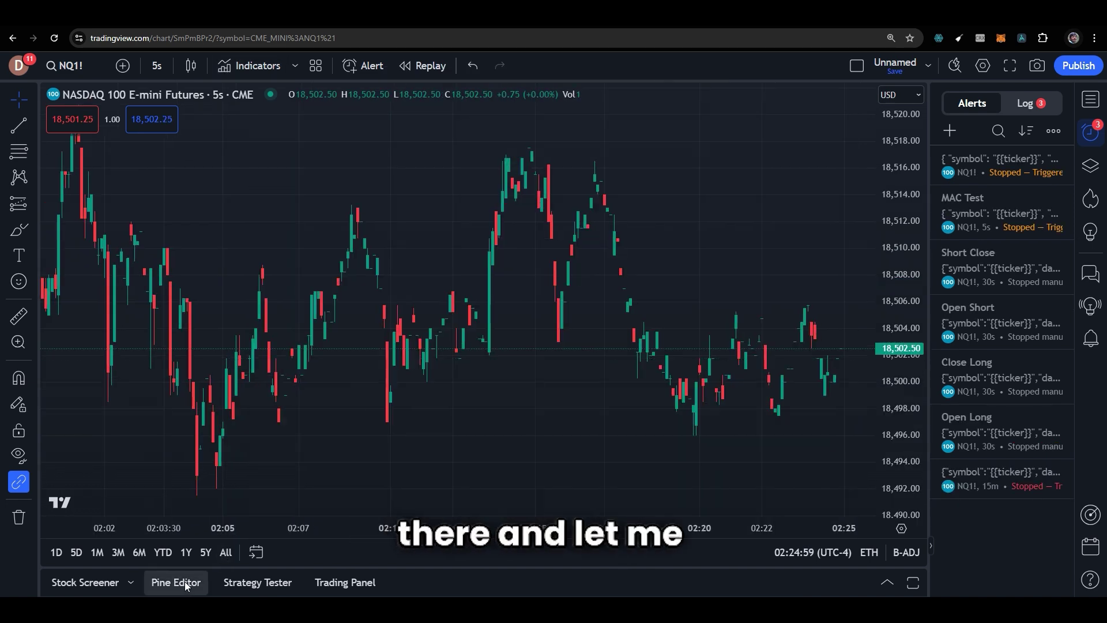
pyautogui.click(186, 582)
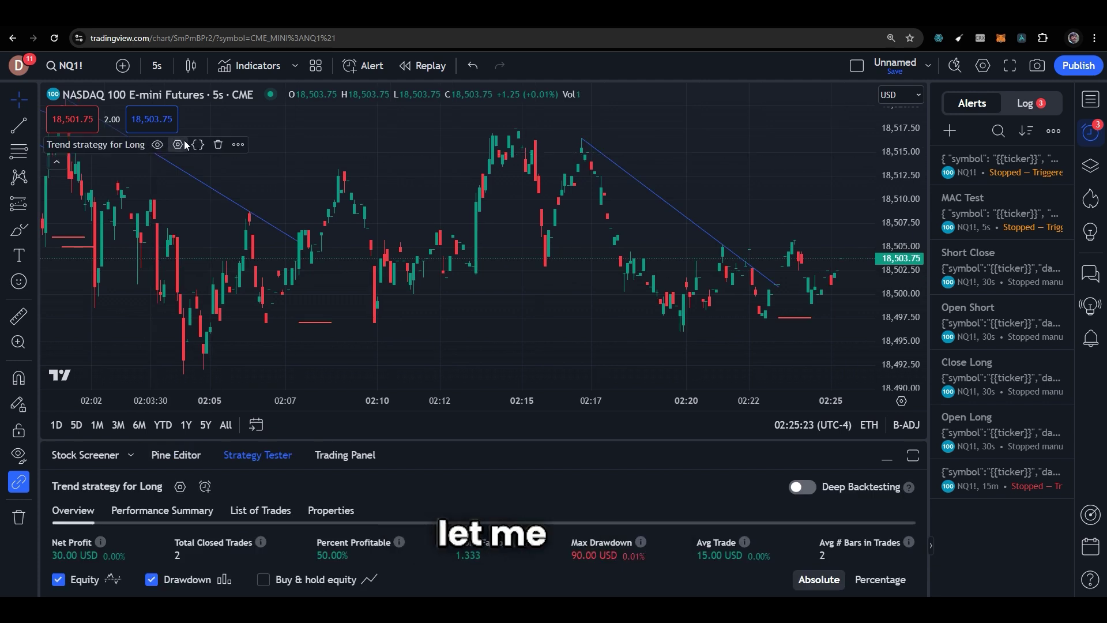
pyautogui.click(179, 145)
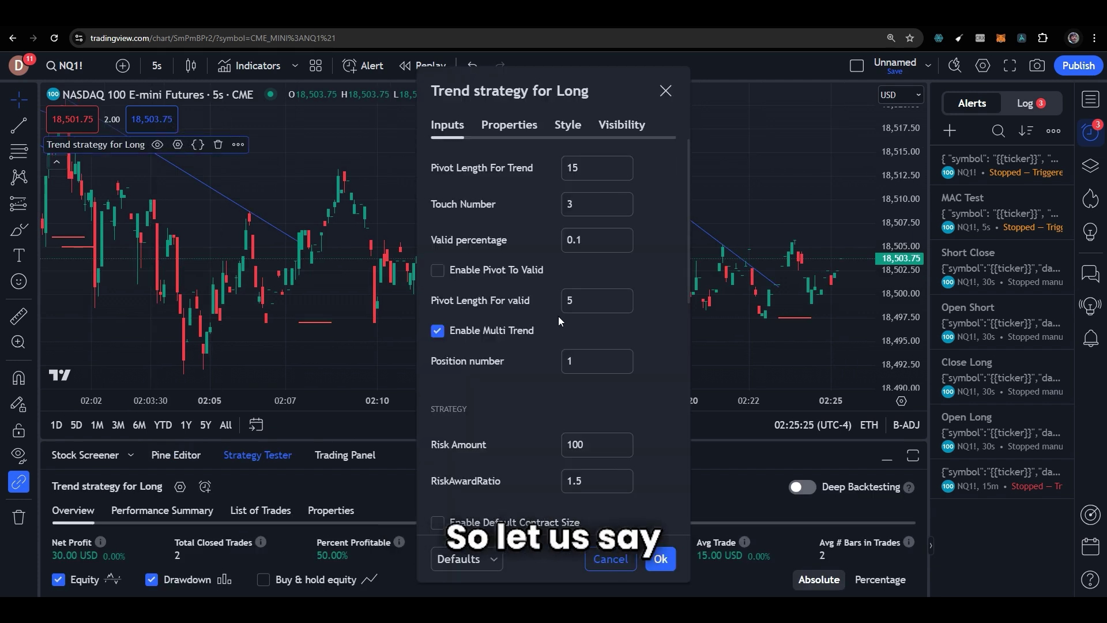
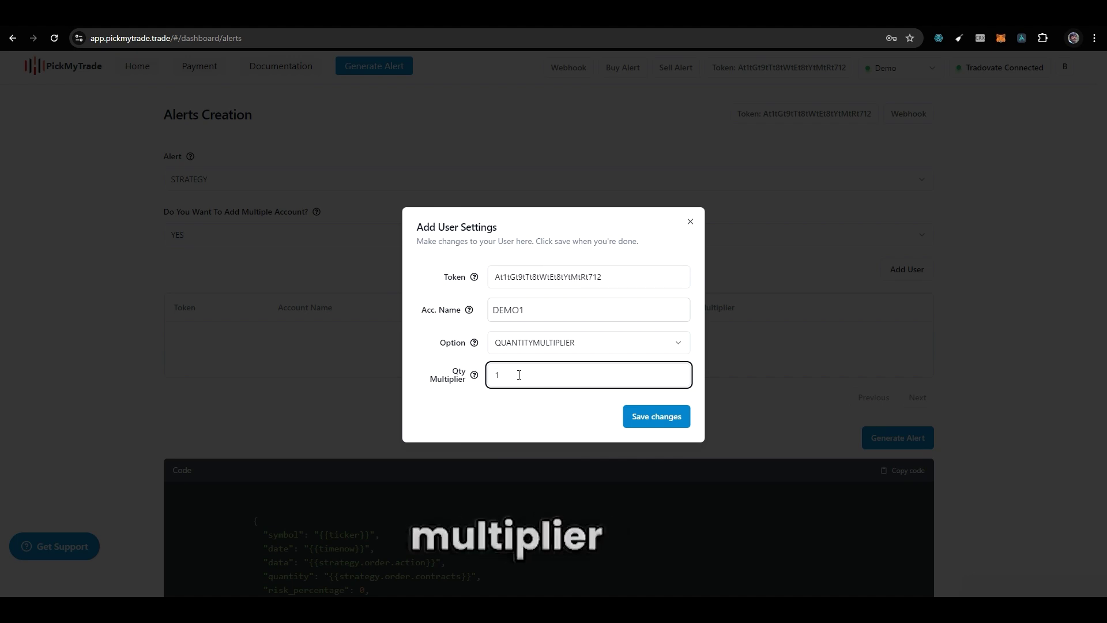
# Step: Enter 2 as DEMO1's quantity multiplier and highlight the value
pyautogui.write('2')
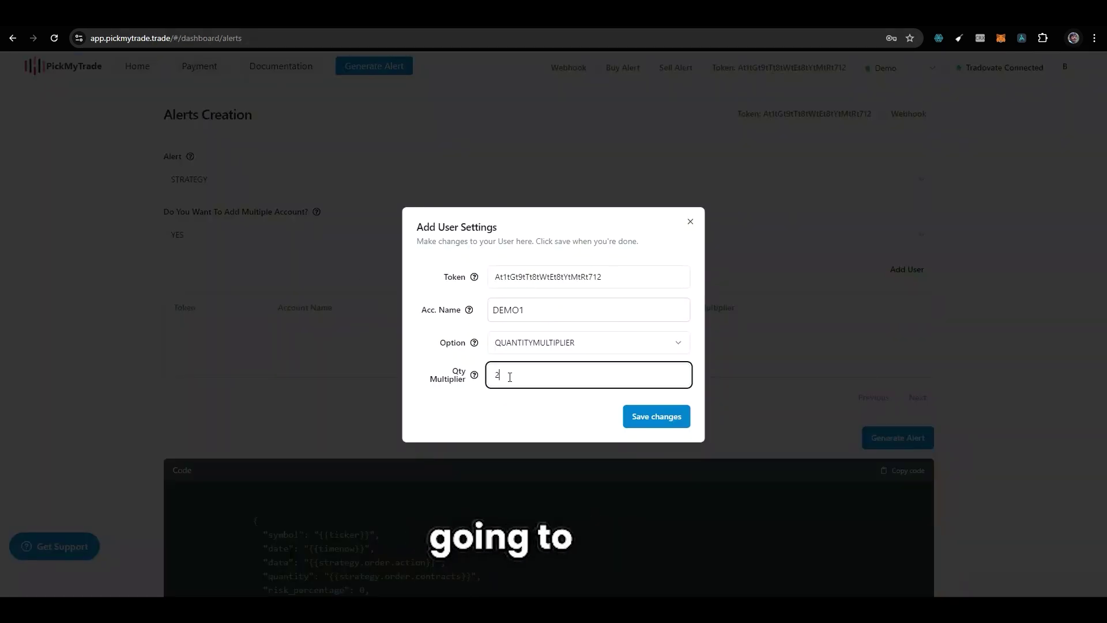
pyautogui.doubleClick(504, 373)
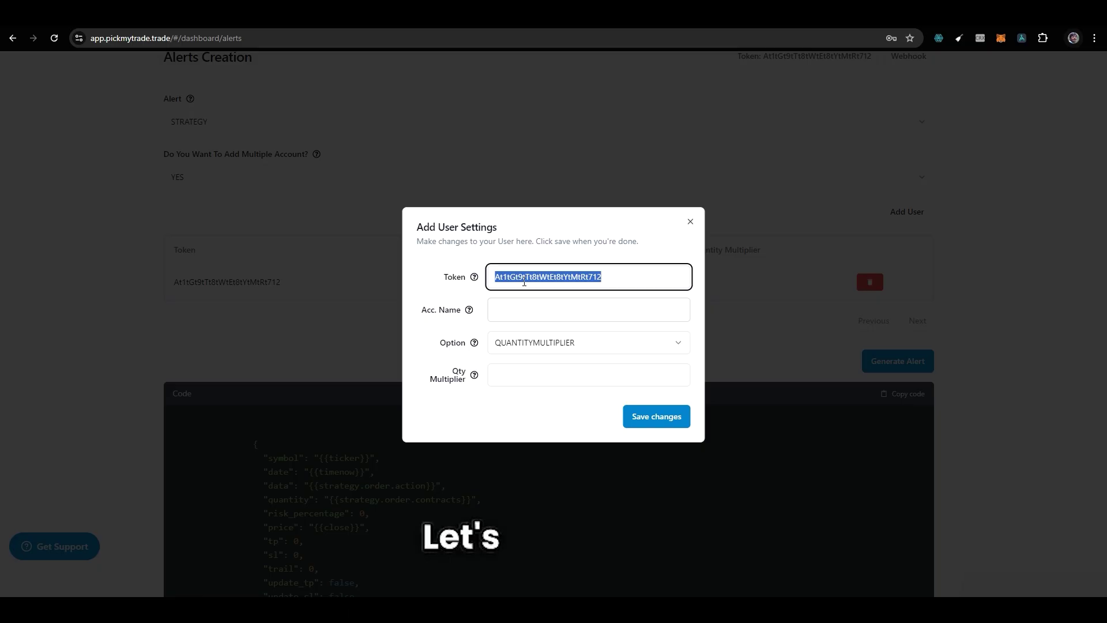
# Step: Enter DEMO2's token, account name DEMO2, option QUANTITYMULTIPLIER and quantity multiplier 1
pyautogui.click(513, 309)
pyautogui.write('DE')
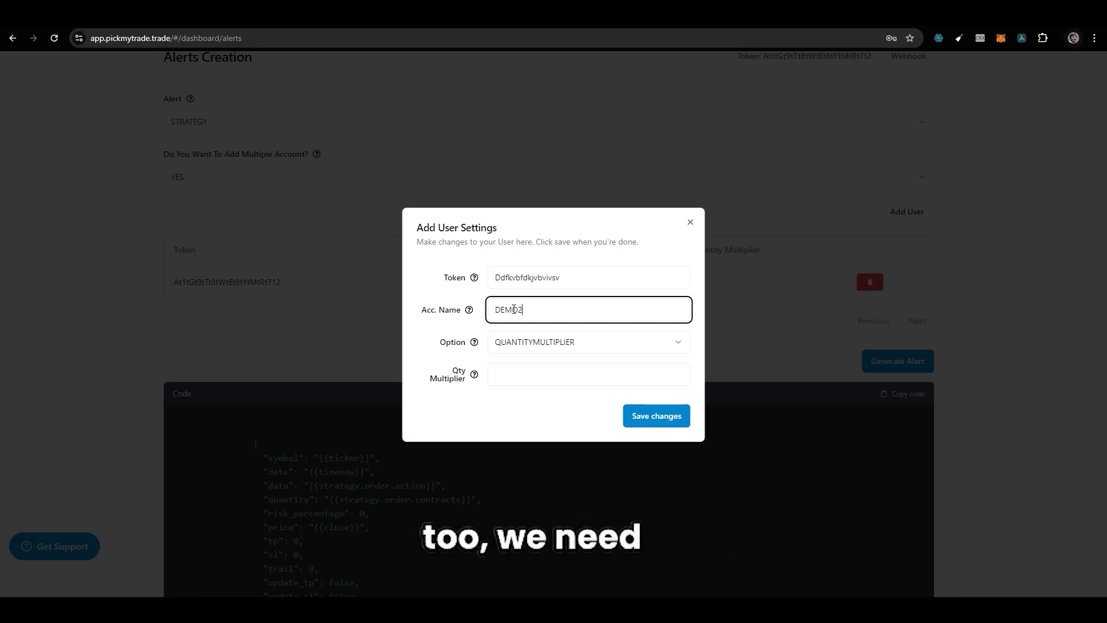
pyautogui.click(537, 343)
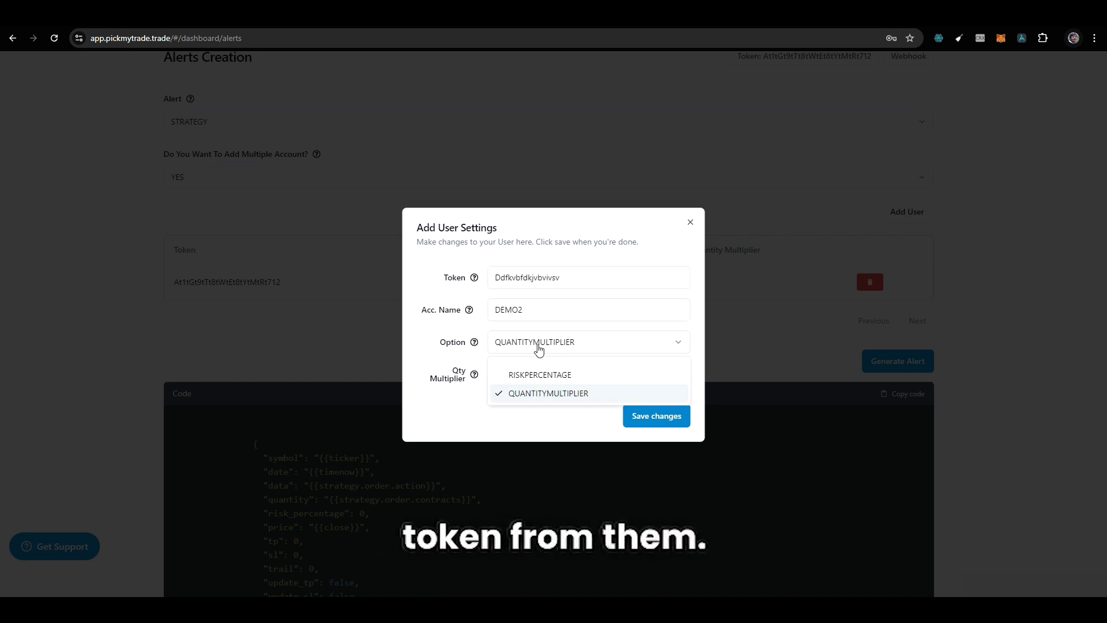
pyautogui.click(479, 390)
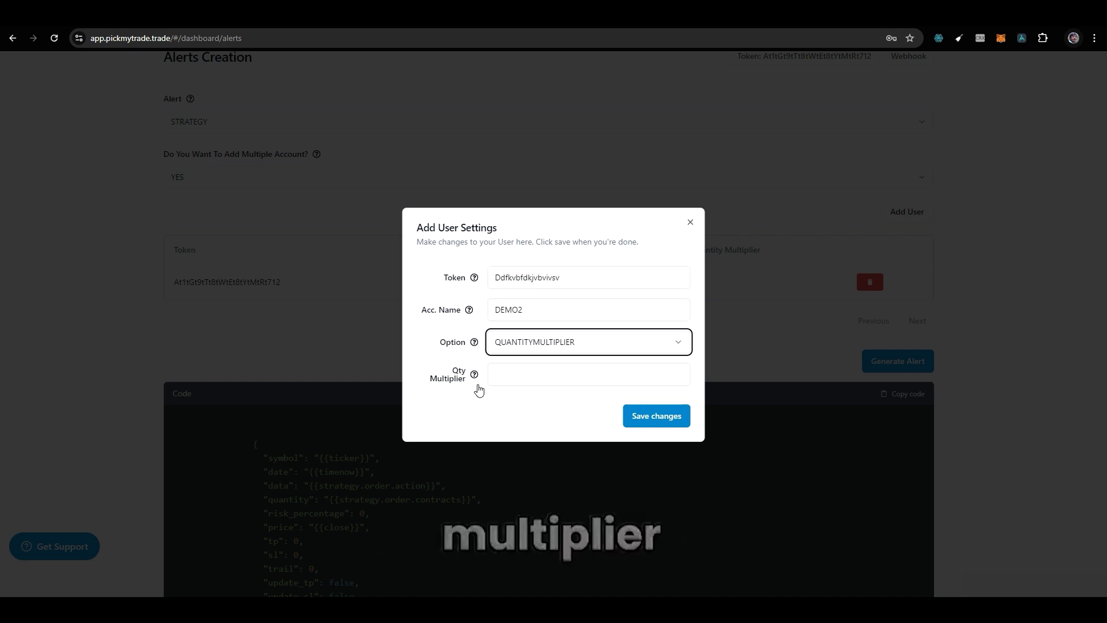
pyautogui.click(515, 375)
pyautogui.write('2')
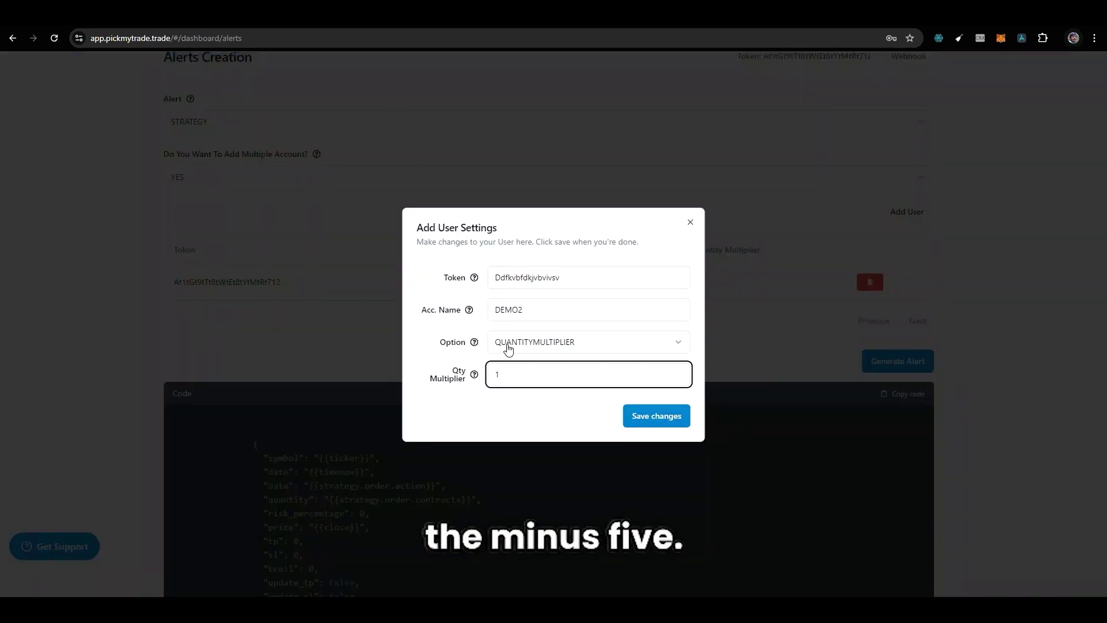
# Step: Save DEMO2, generate the alert JSON, and mark multipliers 2 (DEMO1) and 1 (DEMO2)
pyautogui.click(650, 416)
pyautogui.scroll(-1, 497, 142)
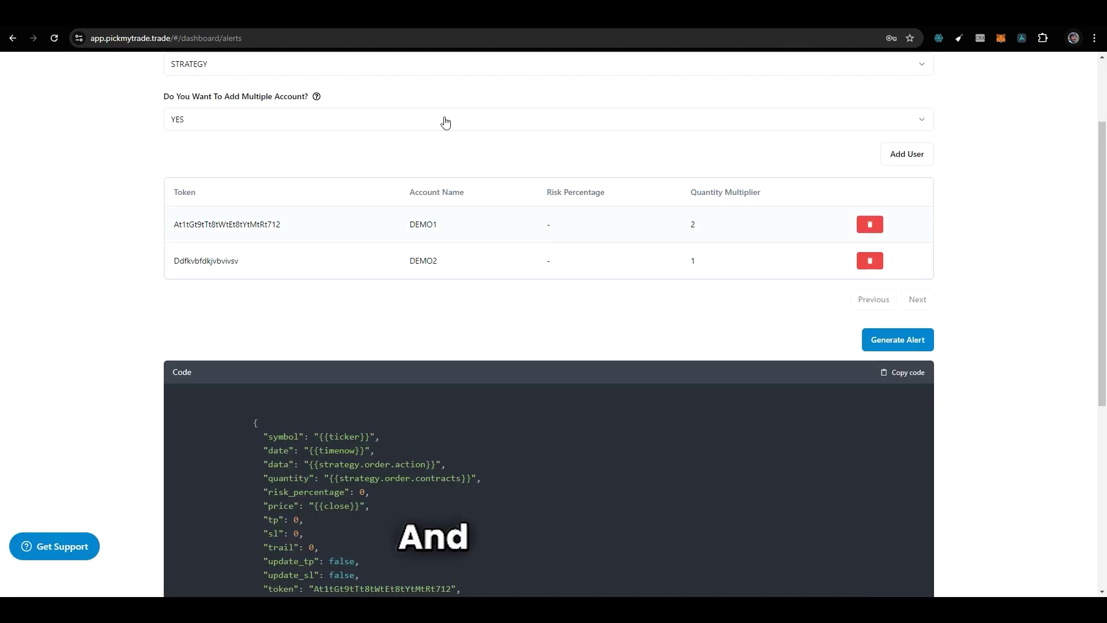
pyautogui.click(901, 344)
pyautogui.scroll(-5, 394, 419)
pyautogui.moveTo(385, 411); pyautogui.dragTo(414, 411)
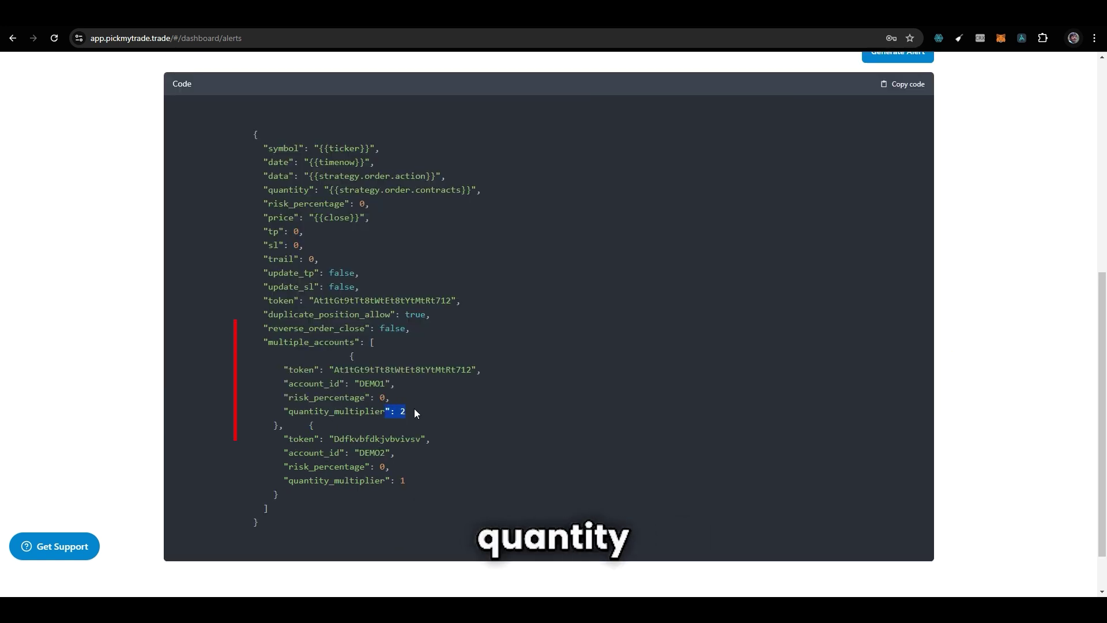
pyautogui.moveTo(386, 481); pyautogui.dragTo(415, 480)
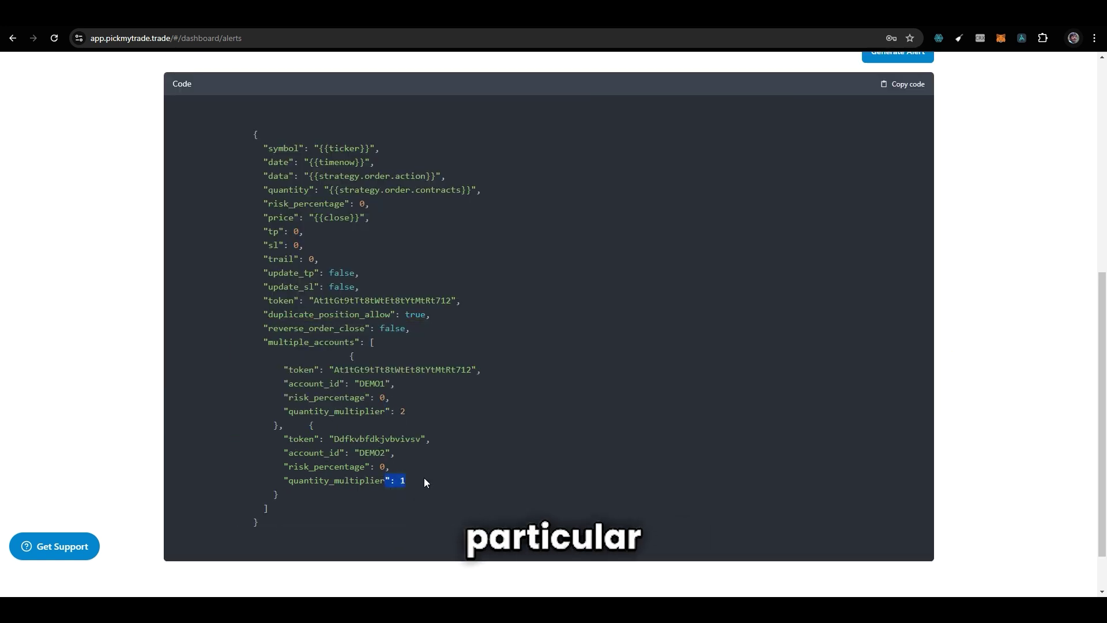
pyautogui.scroll(2, 424, 482)
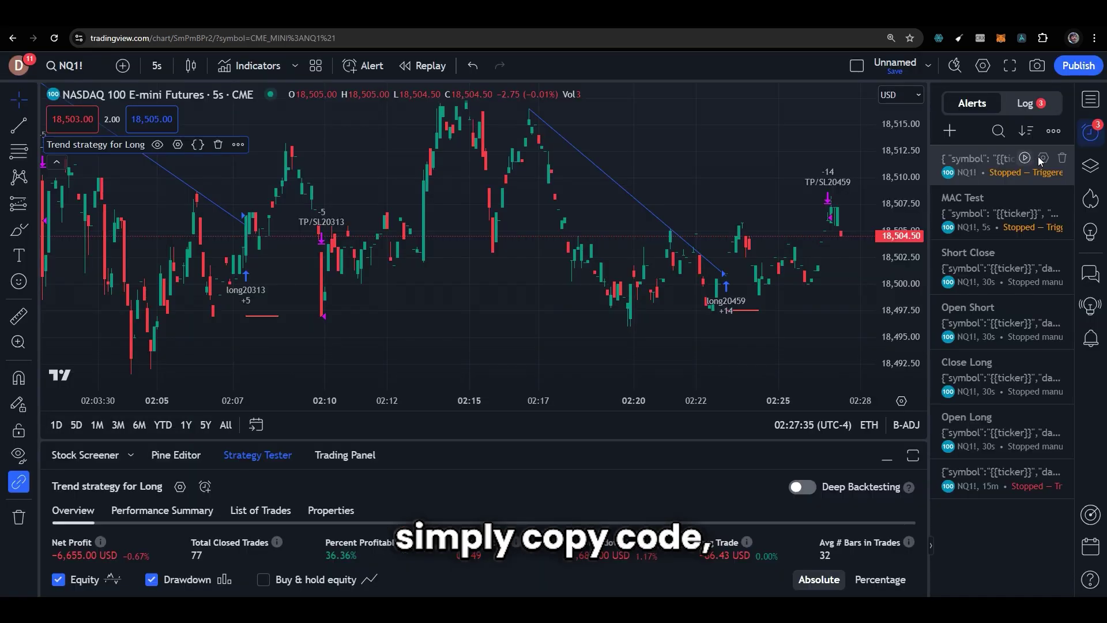
# Step: Replace the NQ1! alert's existing message with the pasted multi-account JSON
pyautogui.click(1042, 157)
pyautogui.click(632, 434)
pyautogui.hotkey('ctrl', 'a')
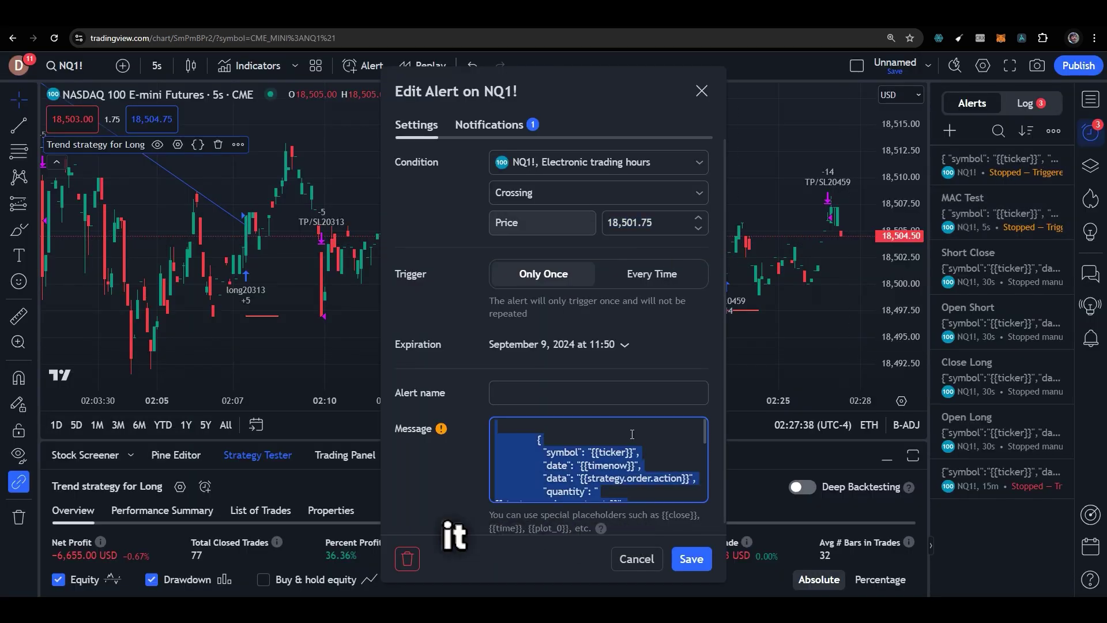
pyautogui.hotkey('ctrl', 'v')
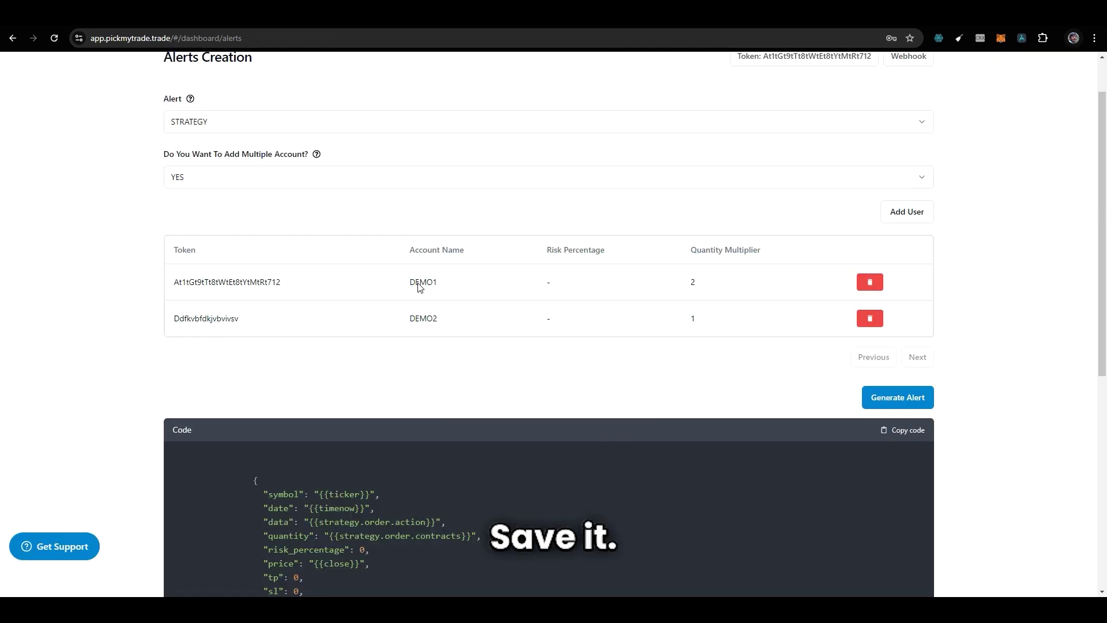
pyautogui.scroll(-3, 420, 286)
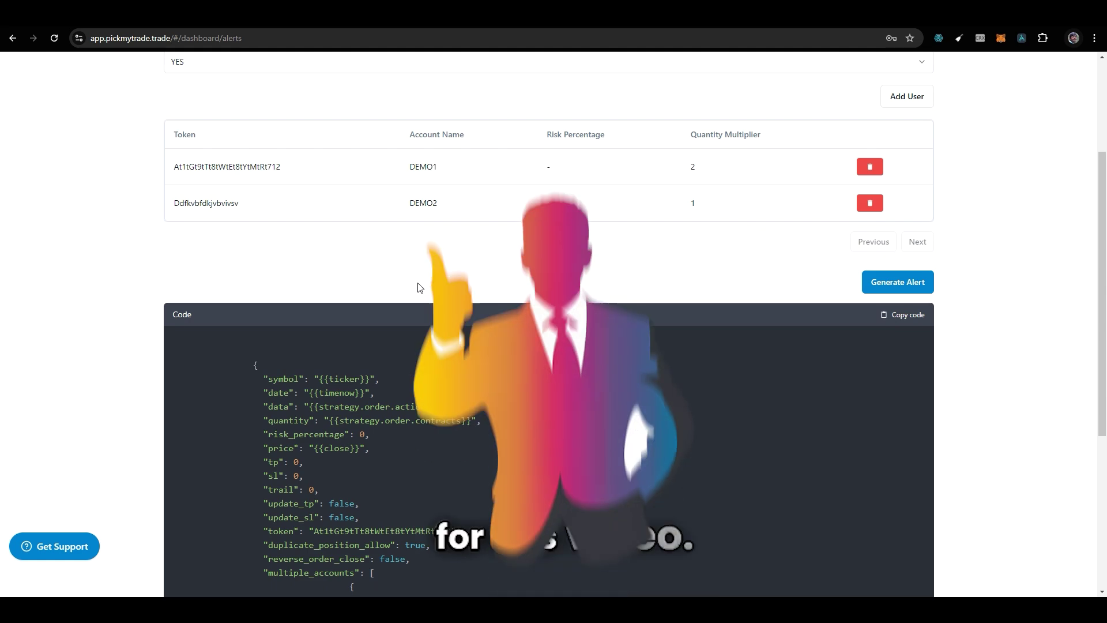